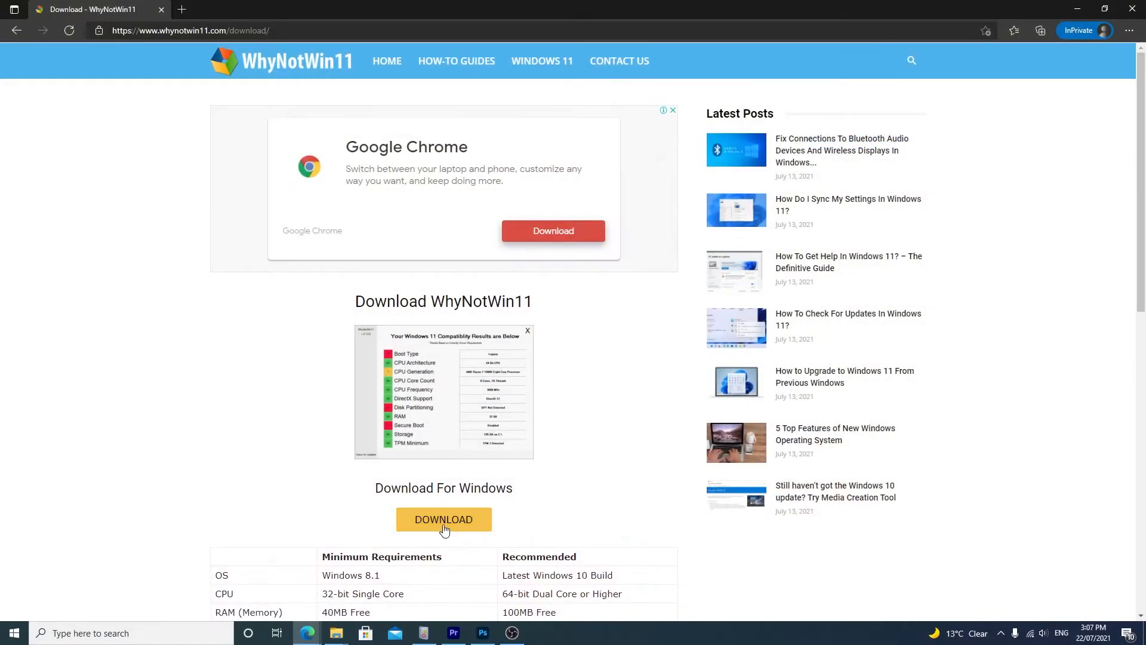
# Step: Download the WhyNotWin11 compatibility checker for Windows
pyautogui.click(444, 528)
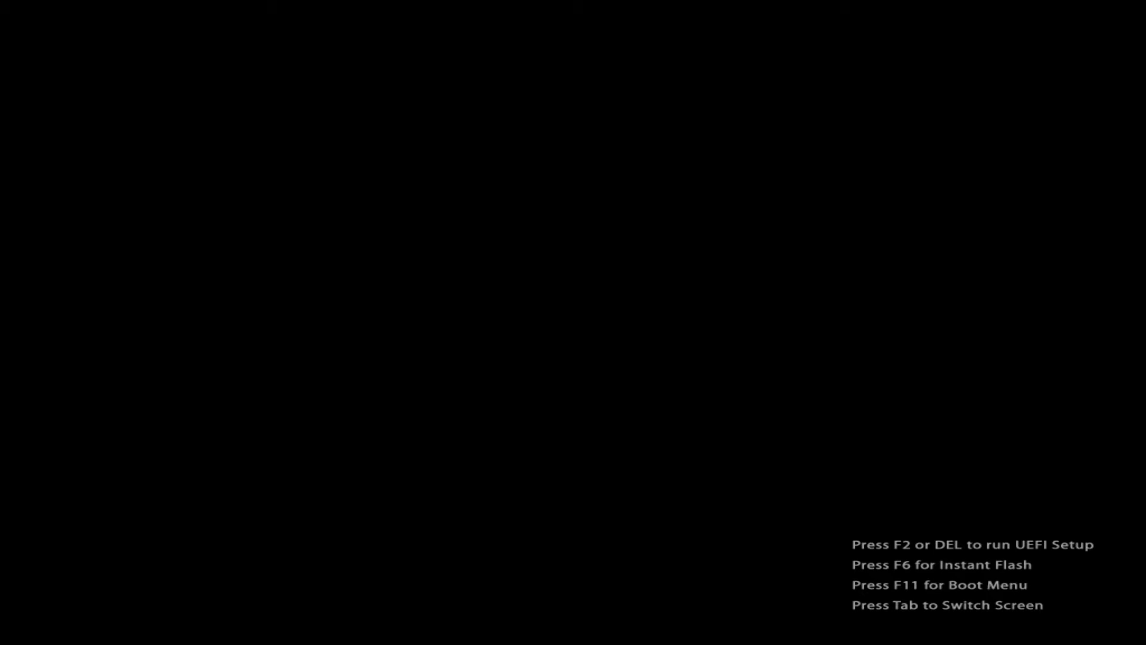
# Step: Enter the UEFI setup during startup and try to set Secure Boot to Enabled in the security settings
pyautogui.press('Delete')
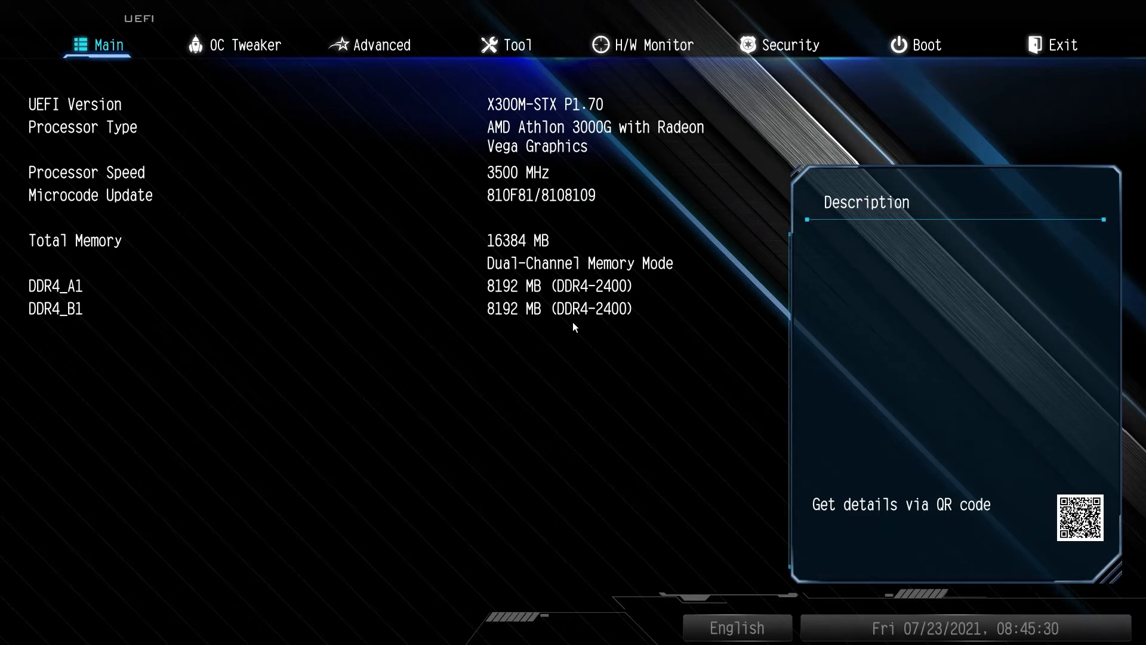
pyautogui.press('Right')
pyautogui.press('Right')
pyautogui.press('Right')
pyautogui.press('Right')
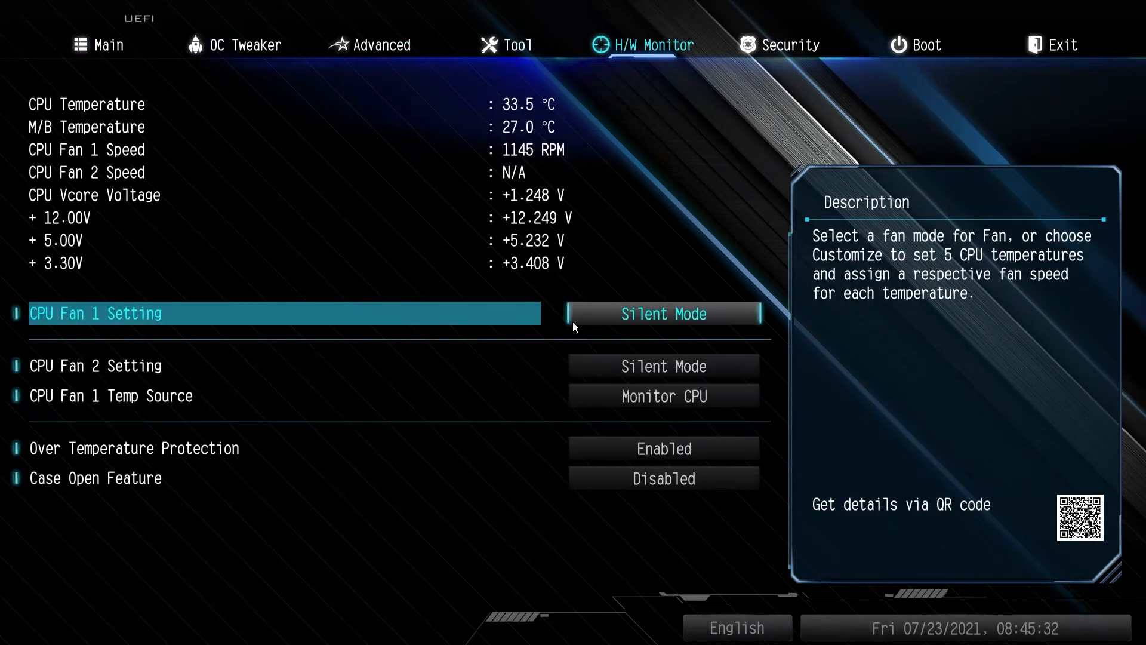
pyautogui.press('Right')
pyautogui.press('Return')
pyautogui.press('Return')
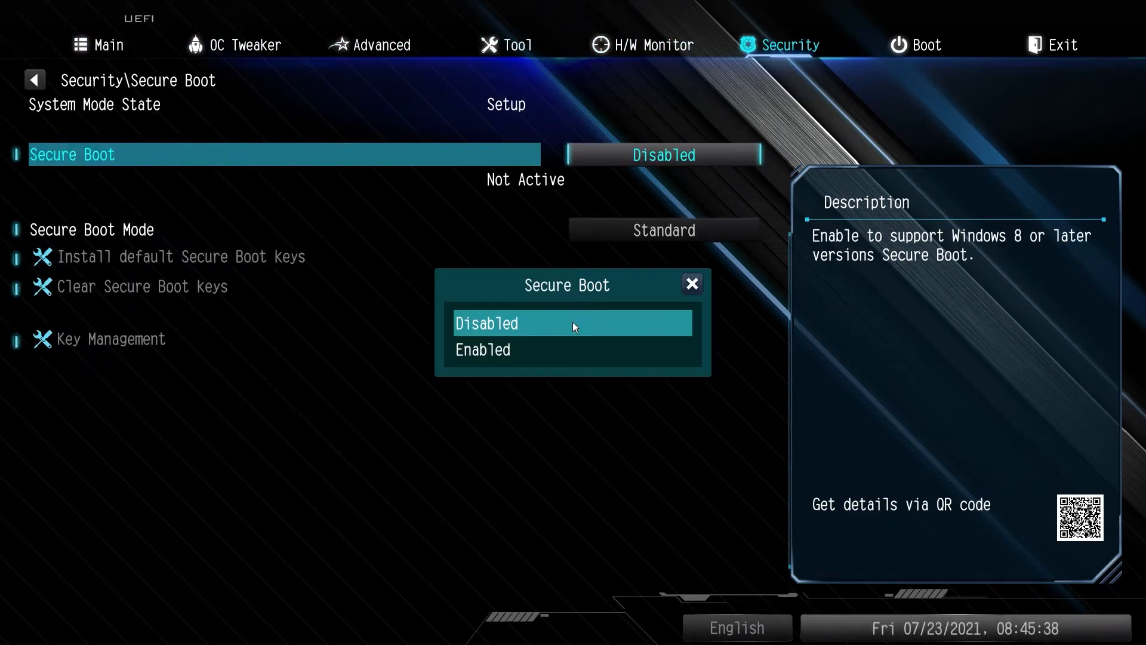
pyautogui.press('Down')
pyautogui.press('Return')
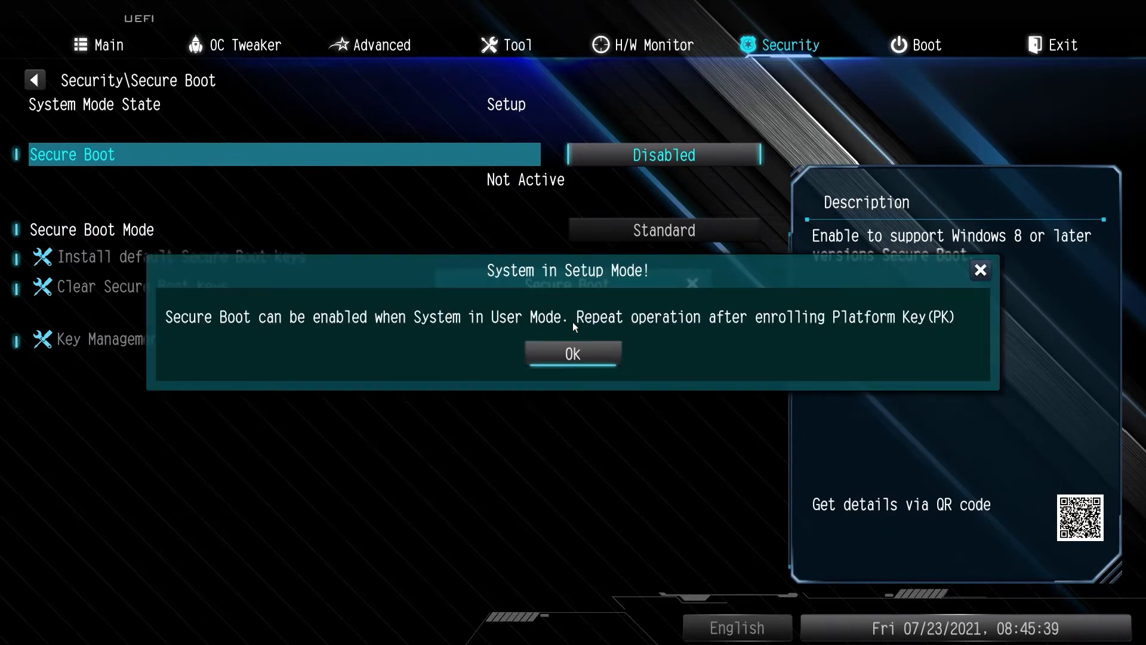
pyautogui.press('Return')
# Step: Save the changes and exit the UEFI setup
pyautogui.press('Right')
pyautogui.press('Right')
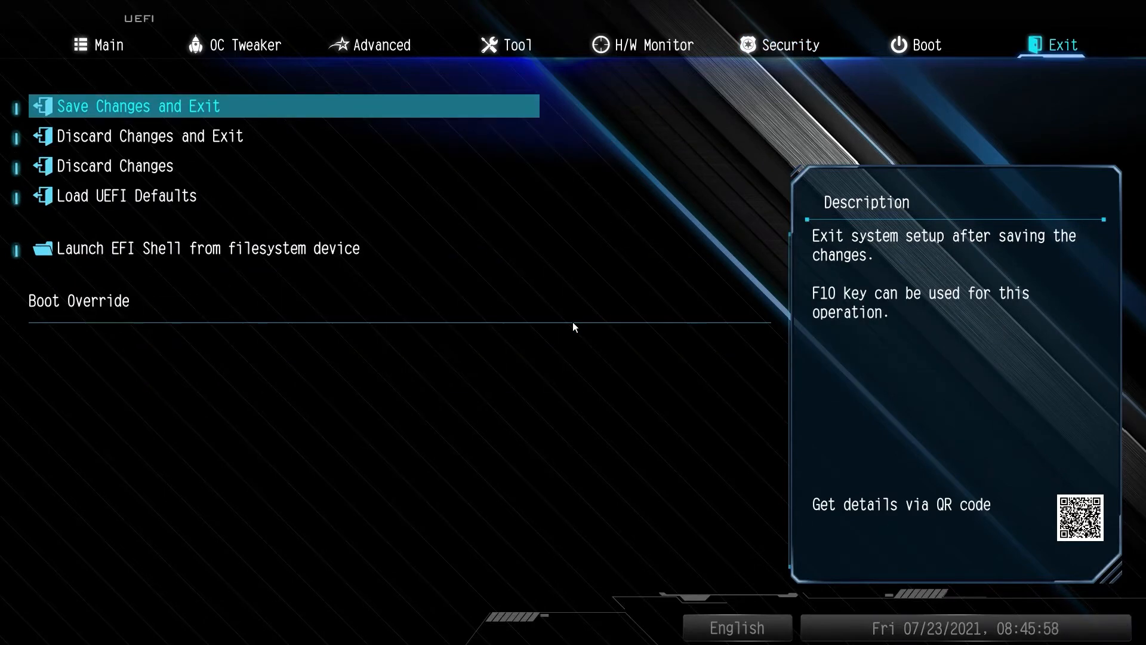
pyautogui.press('Return')
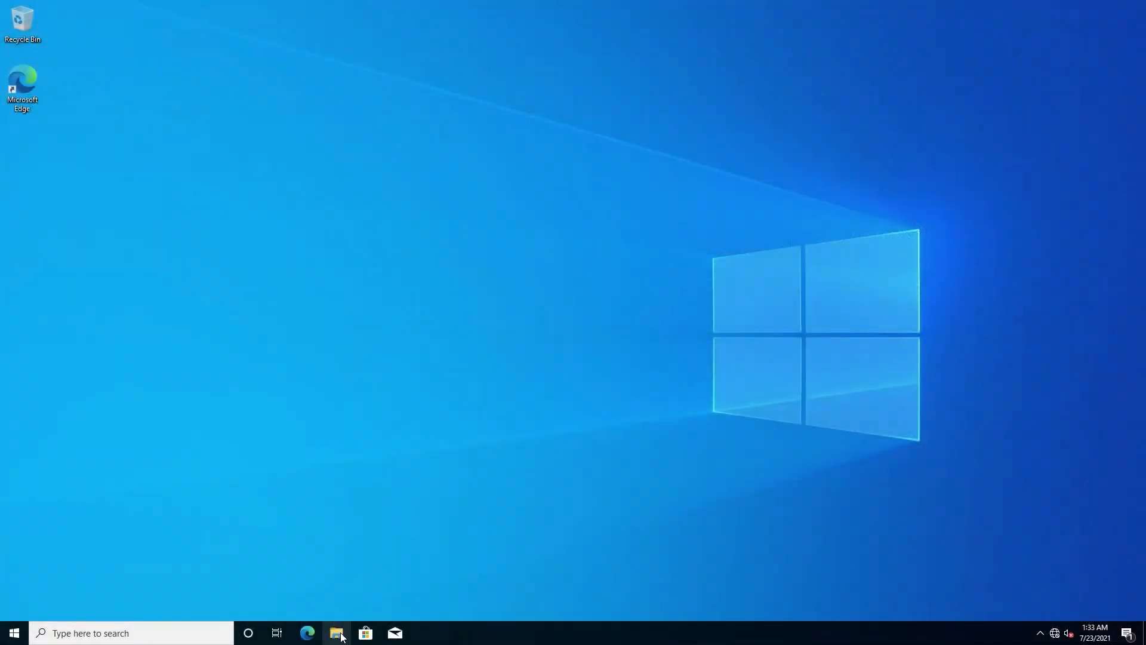
# Step: Open Disk Management through This PC's Computer Management and check Disk 0's partition style in its volume properties
pyautogui.click(336, 632)
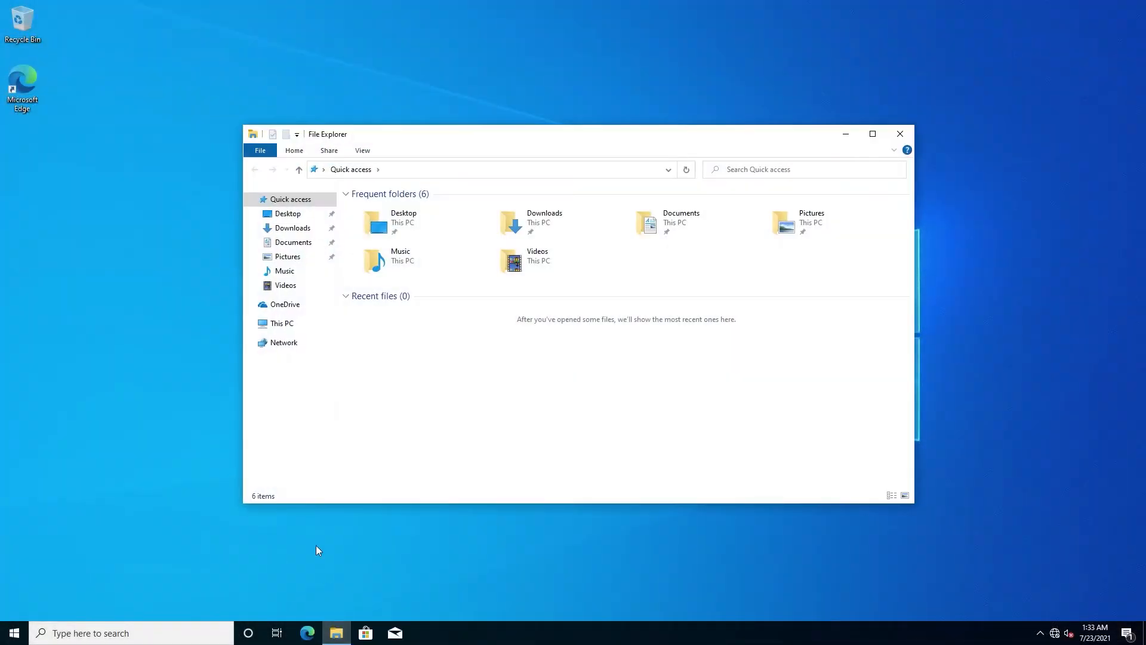
pyautogui.rightClick(284, 325)
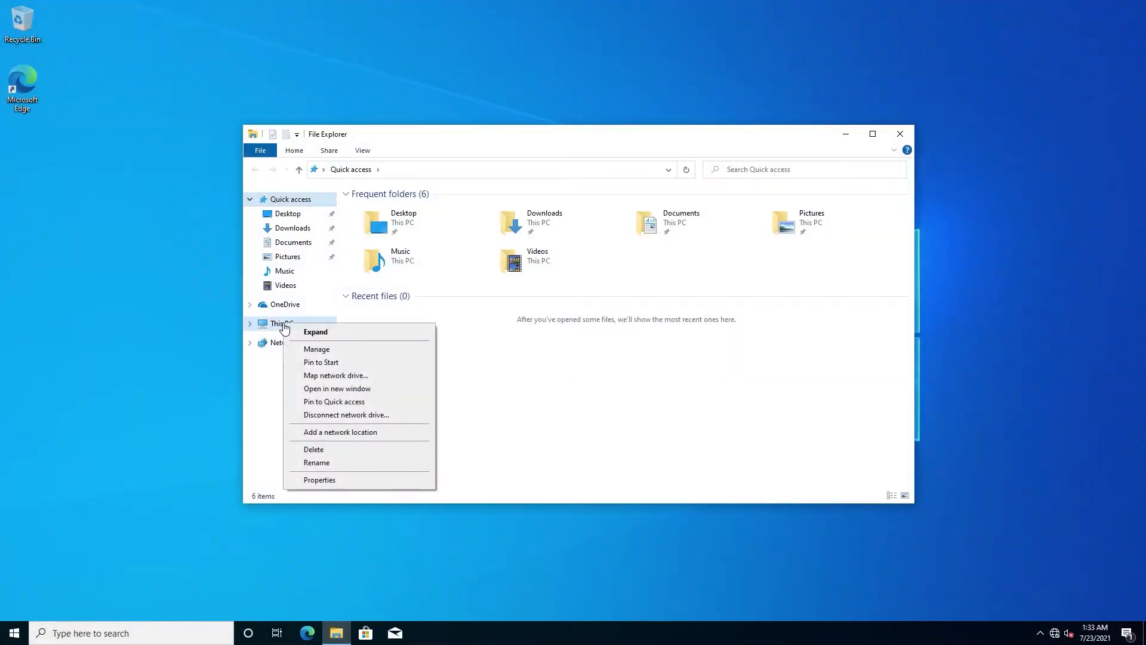
pyautogui.click(303, 352)
pyautogui.moveTo(366, 60); pyautogui.dragTo(458, 97)
pyautogui.click(262, 240)
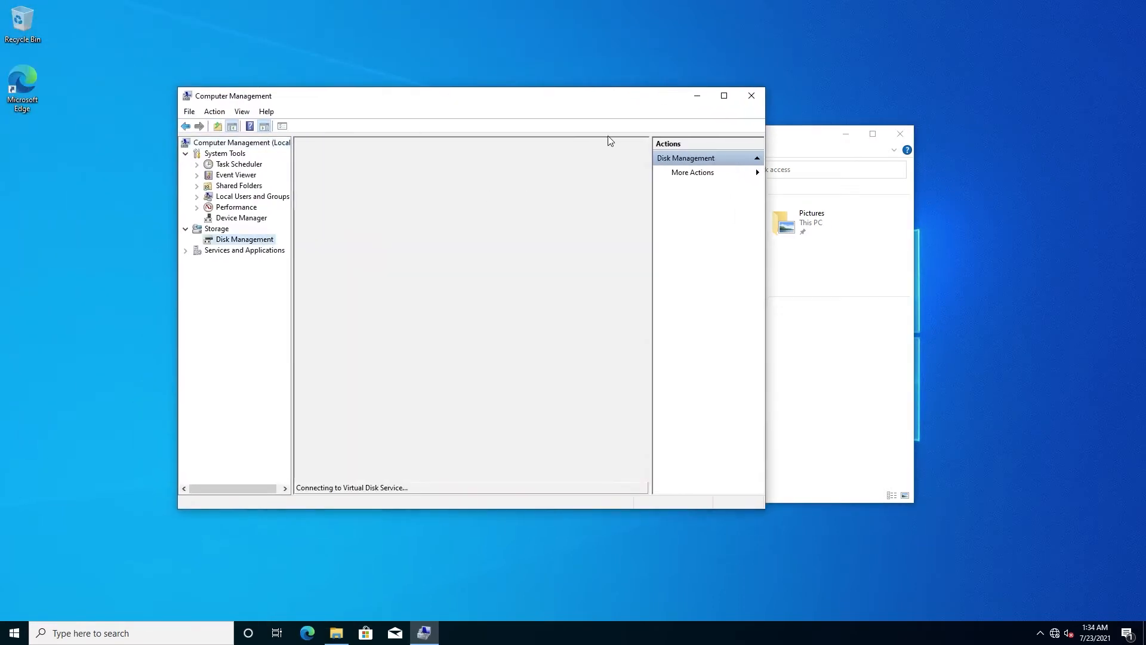
pyautogui.rightClick(322, 354)
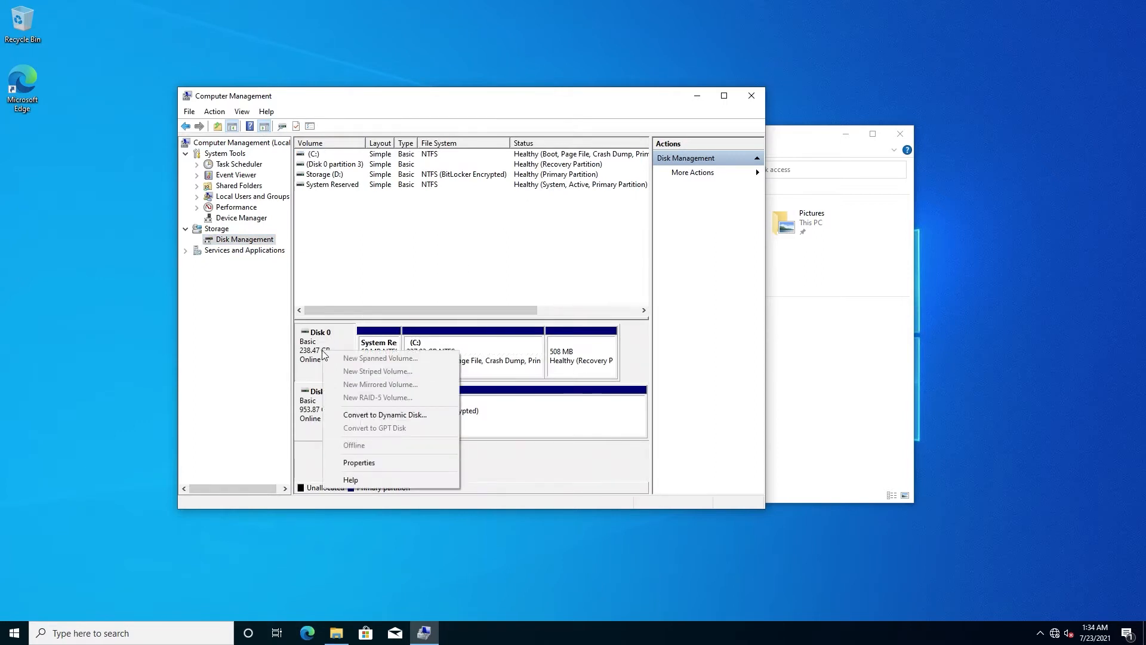
pyautogui.click(347, 464)
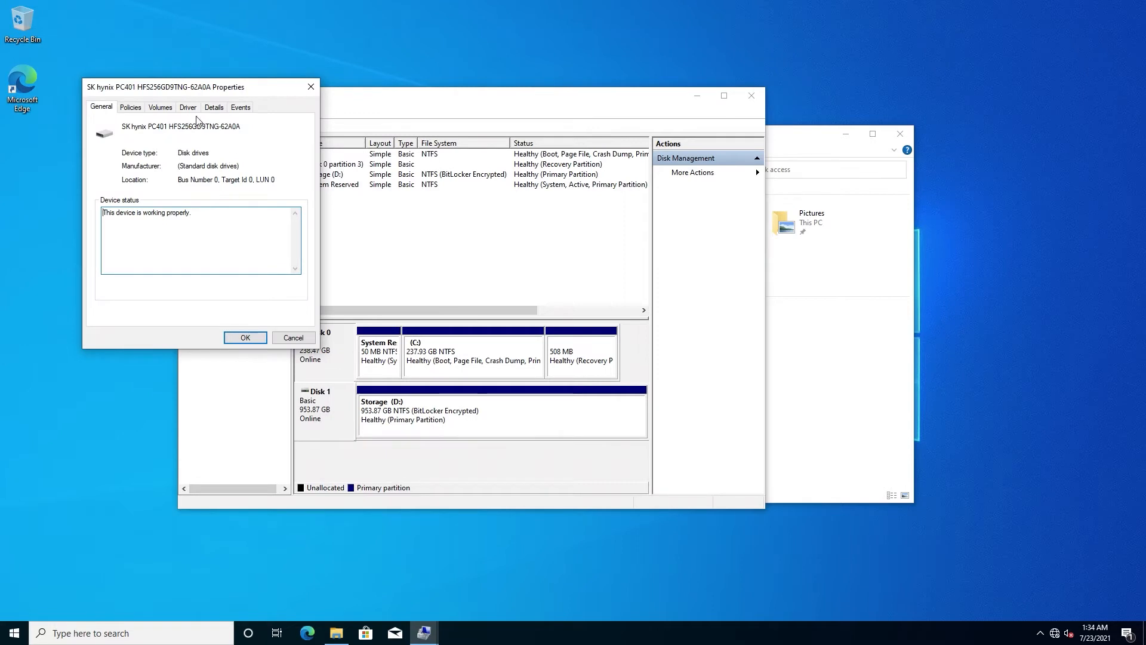
pyautogui.click(171, 108)
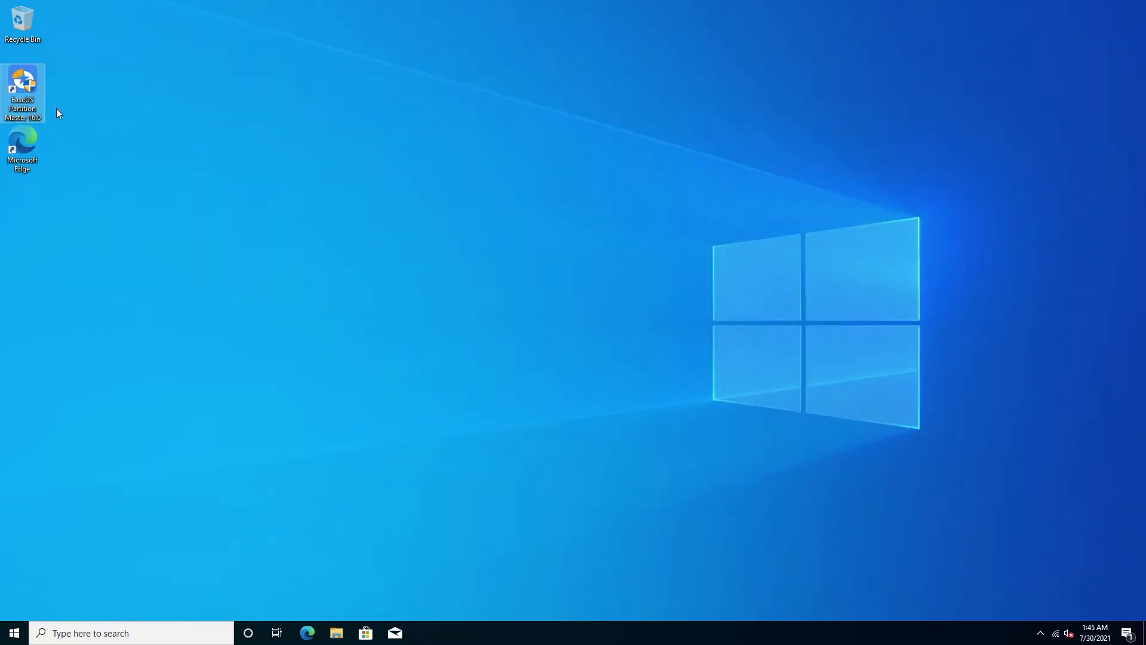
# Step: Launch EaseUS Partition Master and allow it to make changes to the device
pyautogui.doubleClick(30, 106)
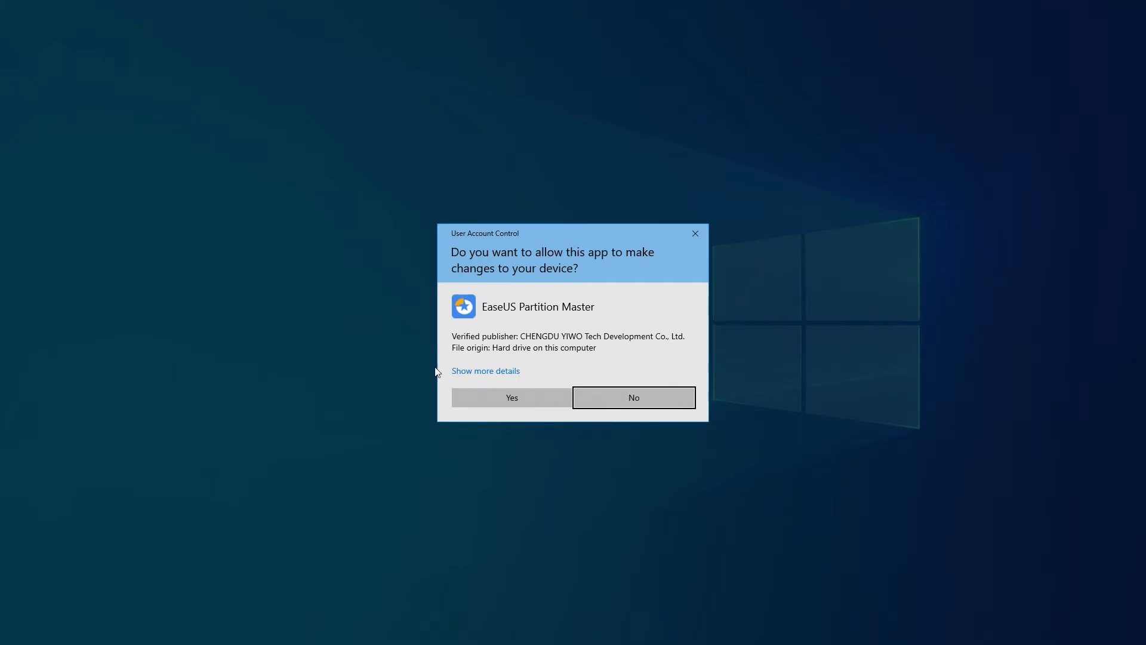
pyautogui.click(509, 400)
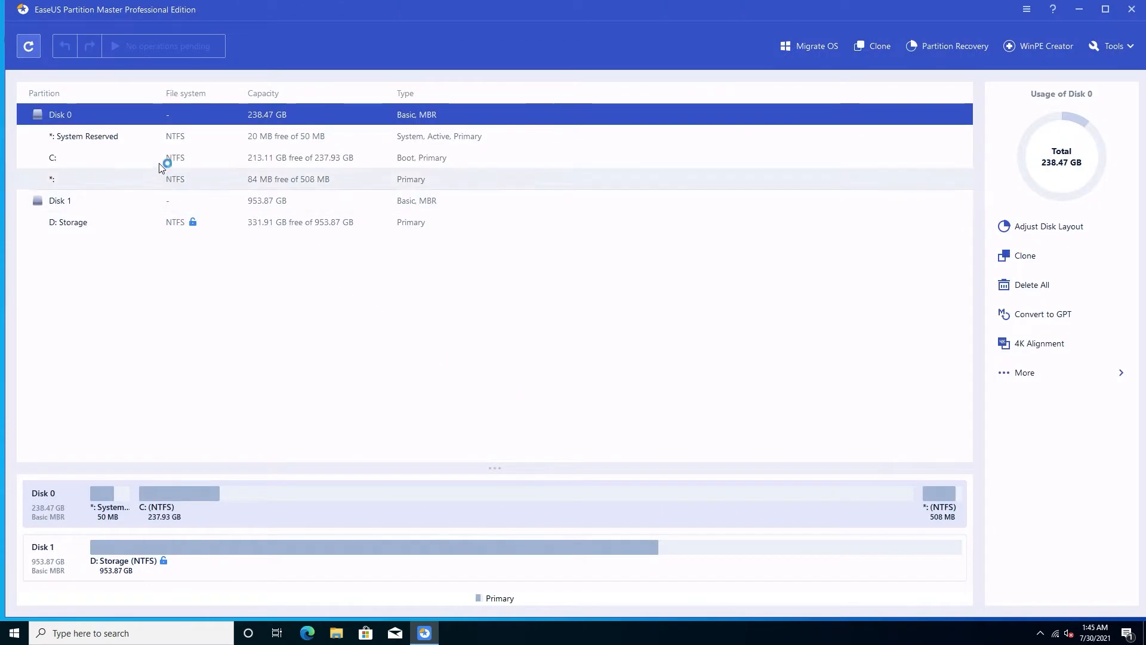
# Step: Convert Disk 0 to GPT, applying the pending operations and the required restart
pyautogui.rightClick(150, 114)
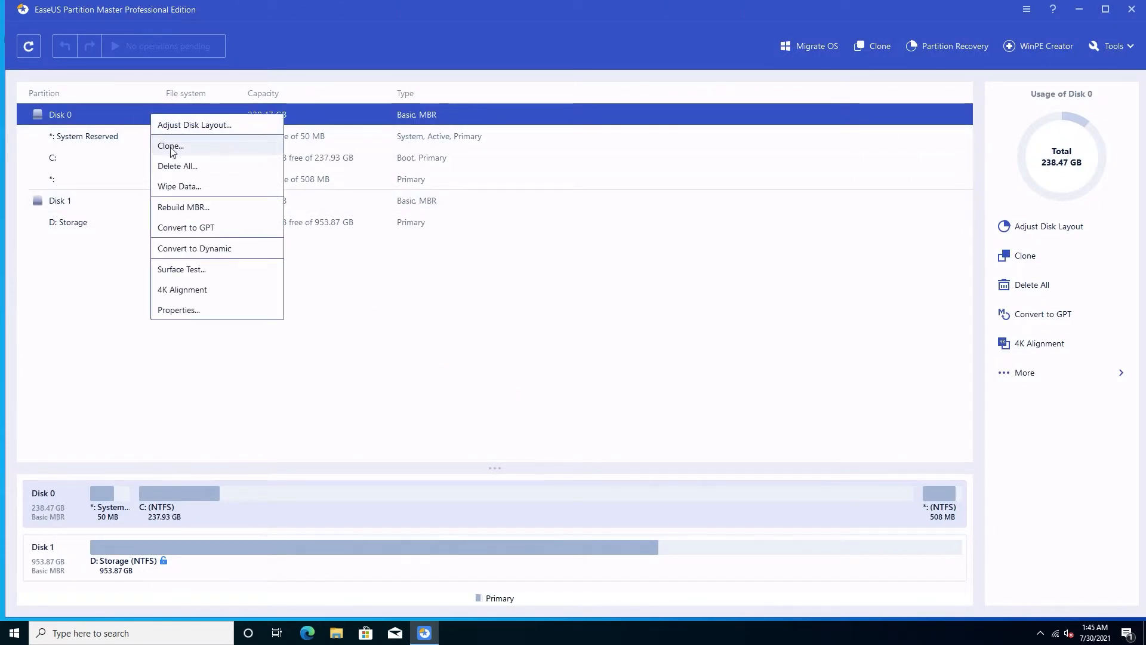
pyautogui.click(191, 226)
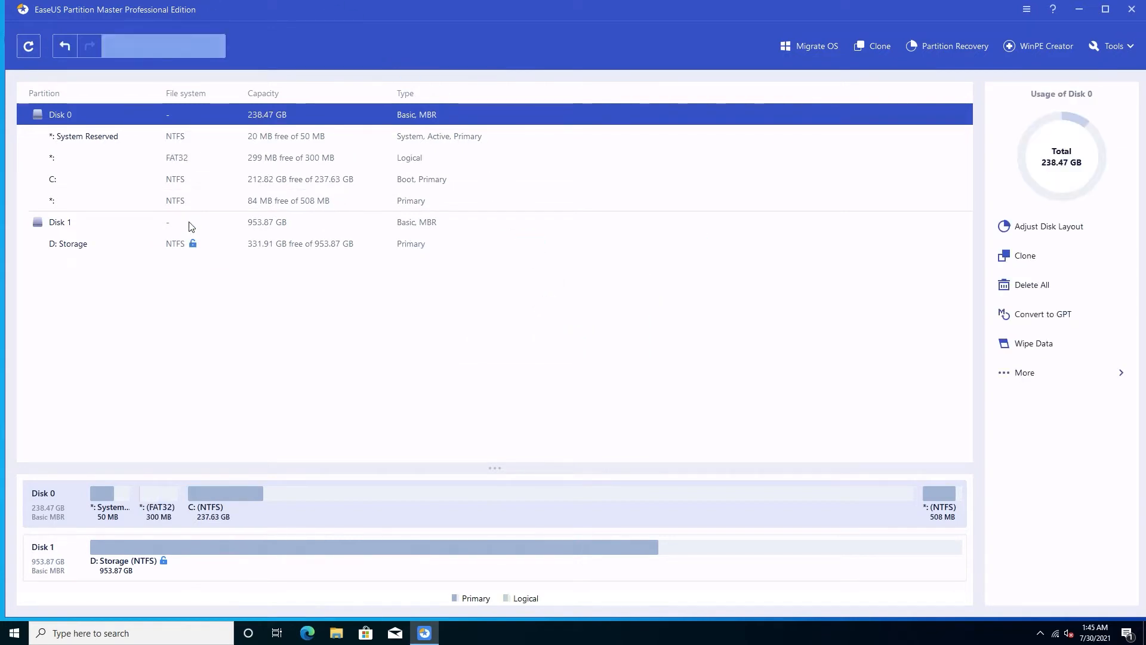
pyautogui.click(177, 52)
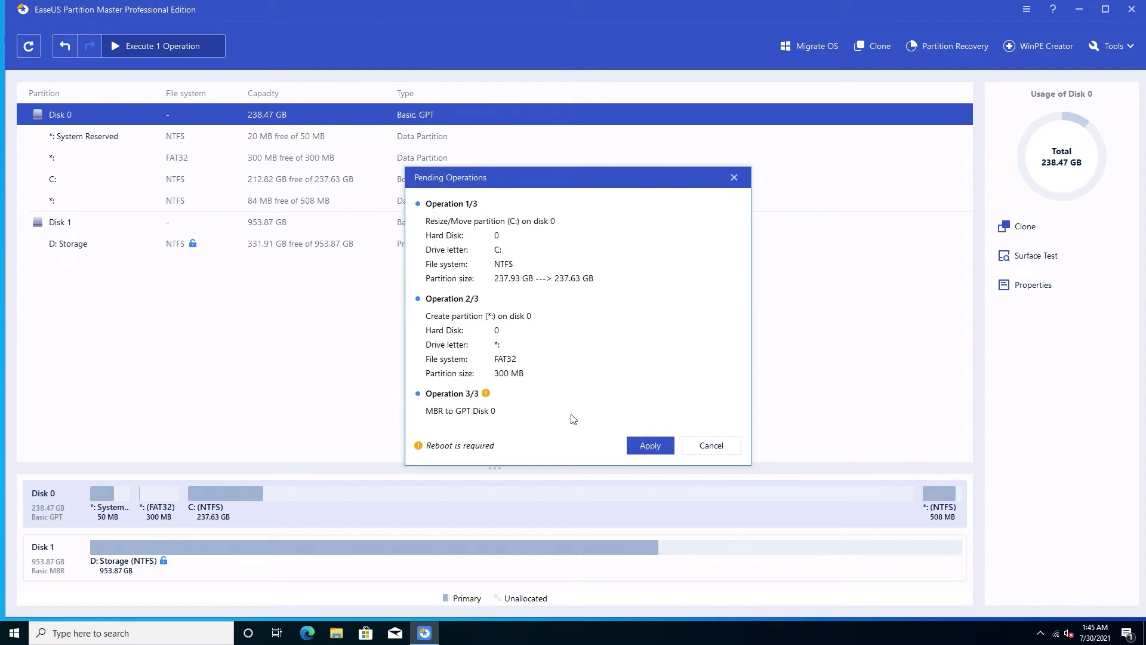
pyautogui.click(639, 446)
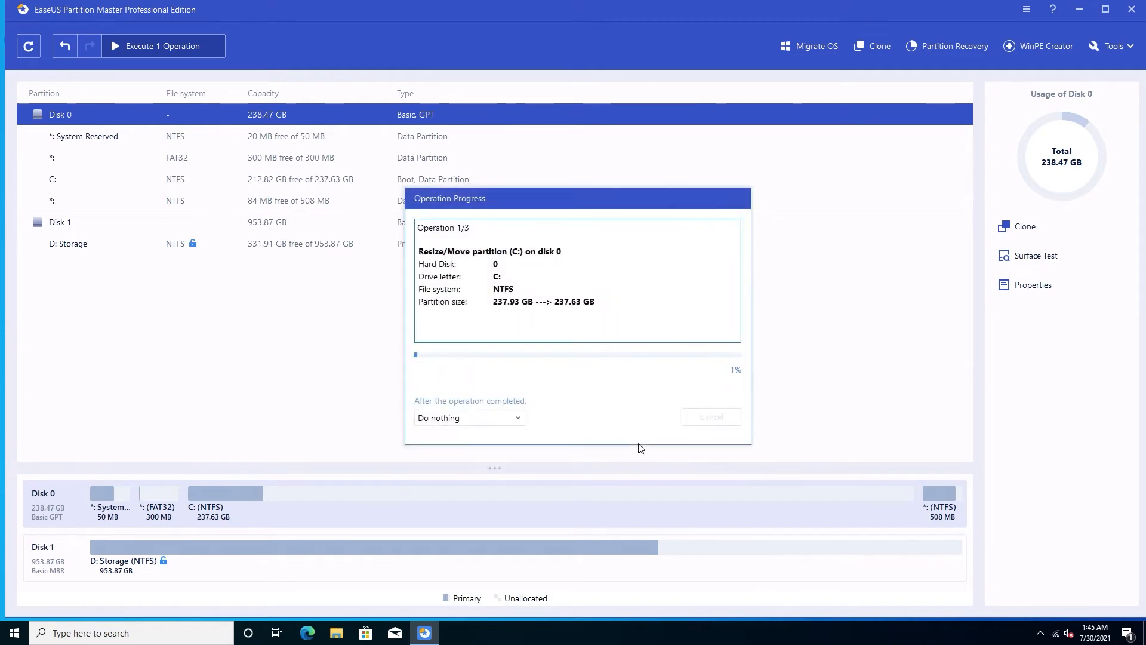
pyautogui.click(623, 352)
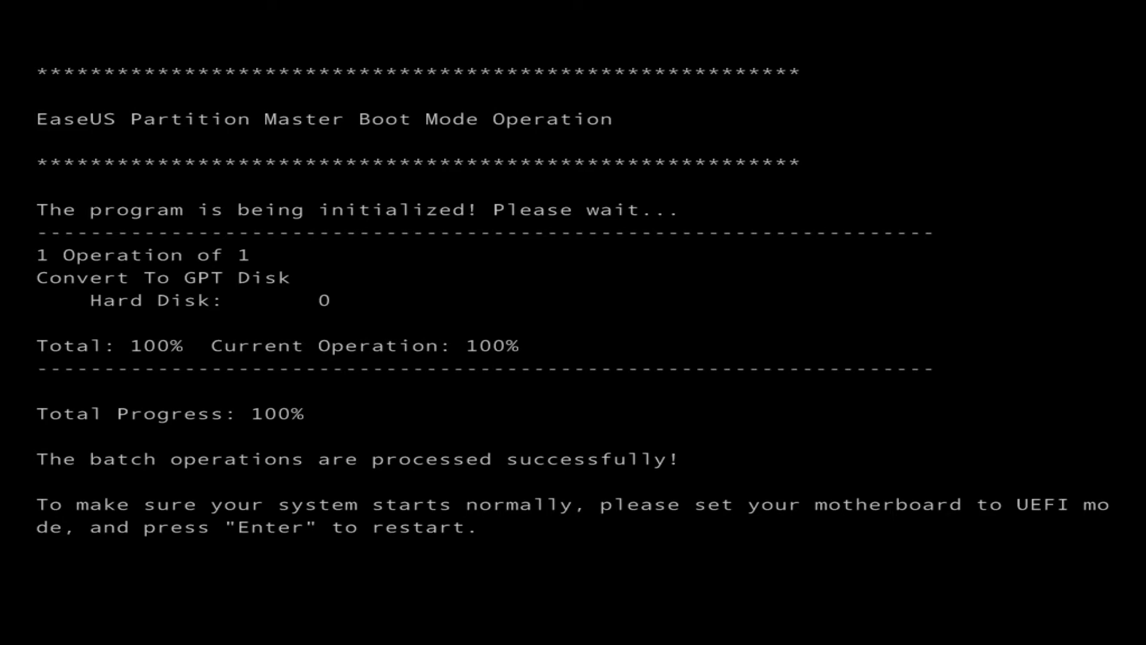
pyautogui.press('Return')
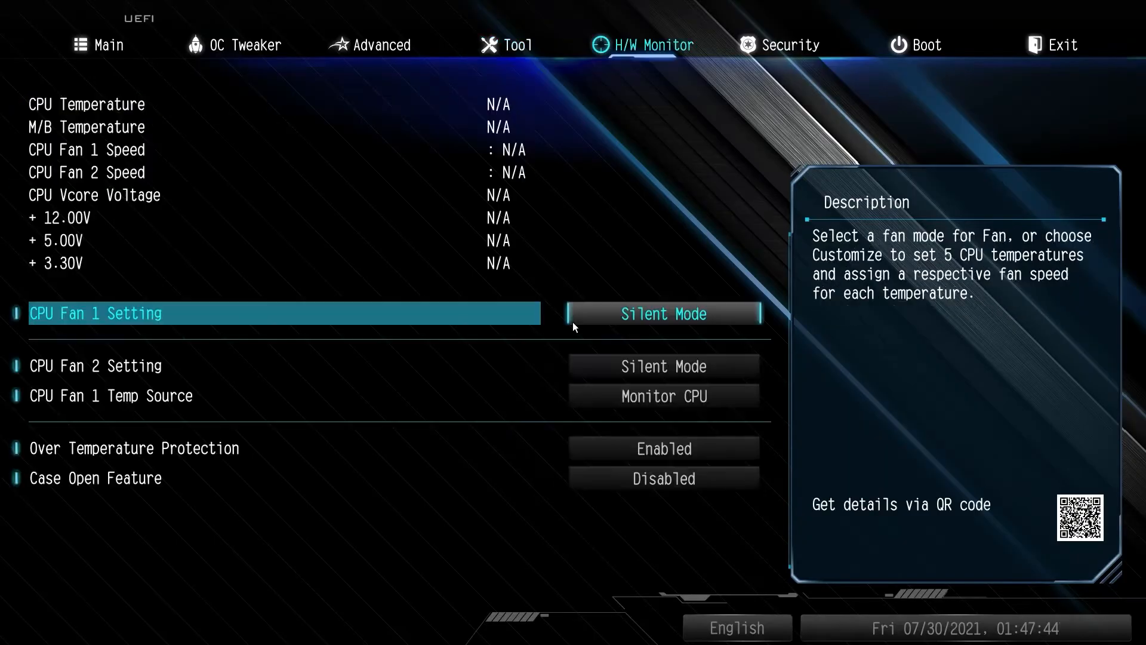
# Step: Open the CSM (Compatibility Support Module) settings within the UEFI boot settings
pyautogui.press('Right')
pyautogui.press('Right')
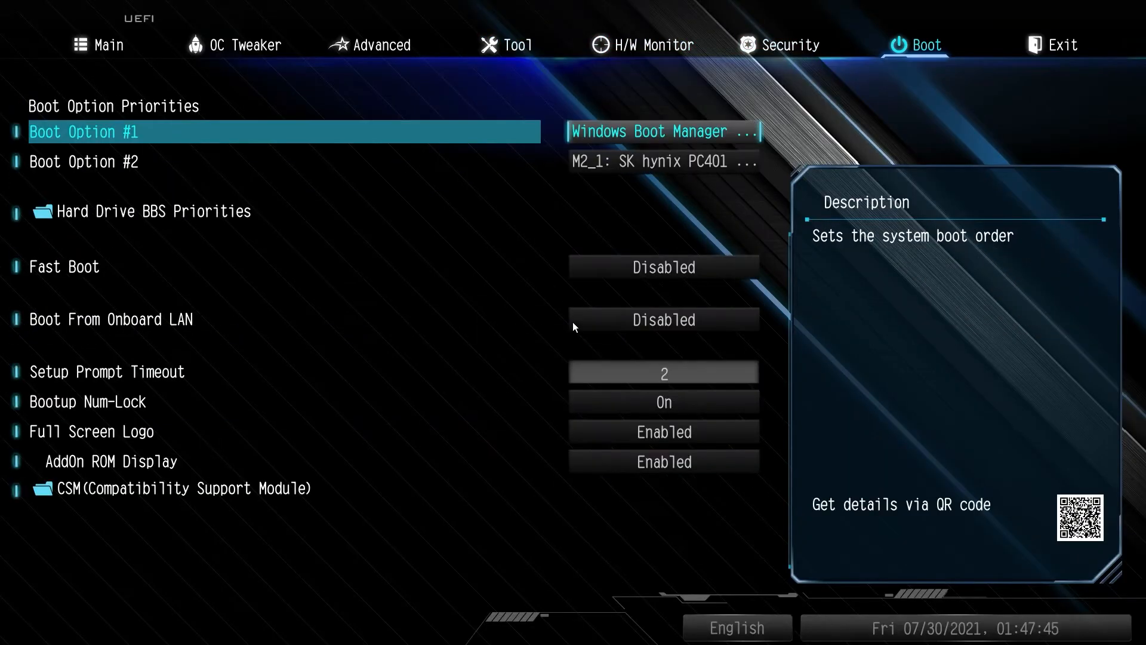
pyautogui.press('Down')
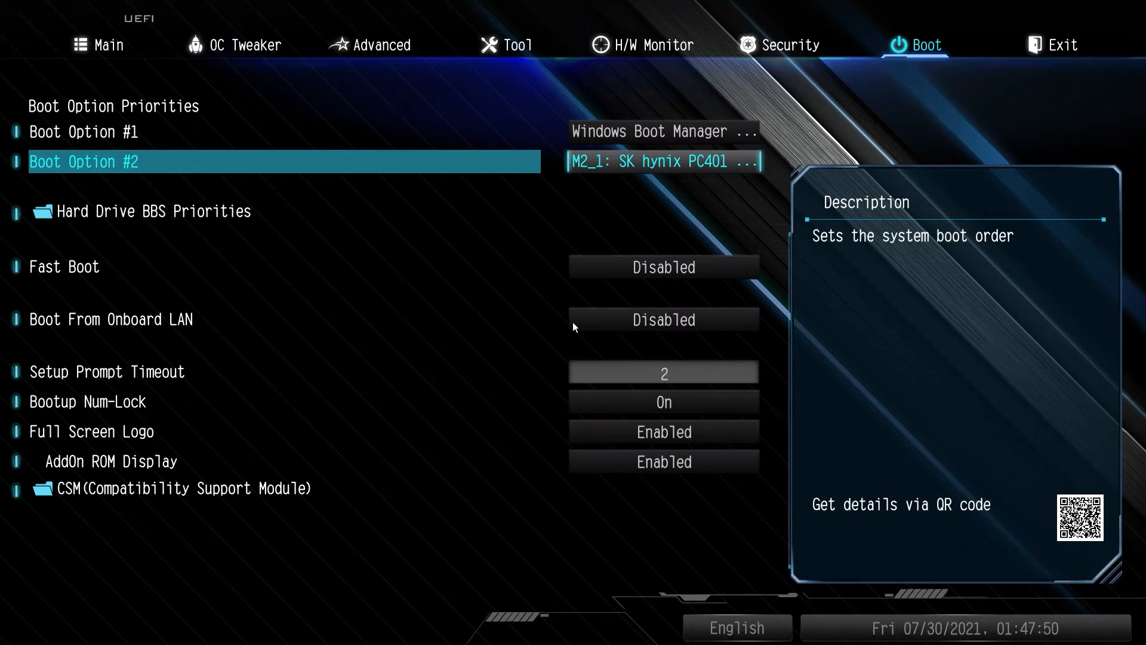
pyautogui.press('Down')
pyautogui.press('Down')
pyautogui.press('Down')
pyautogui.press('Down')
pyautogui.press('Down')
pyautogui.press('Down')
pyautogui.press('Down')
pyautogui.press('Down')
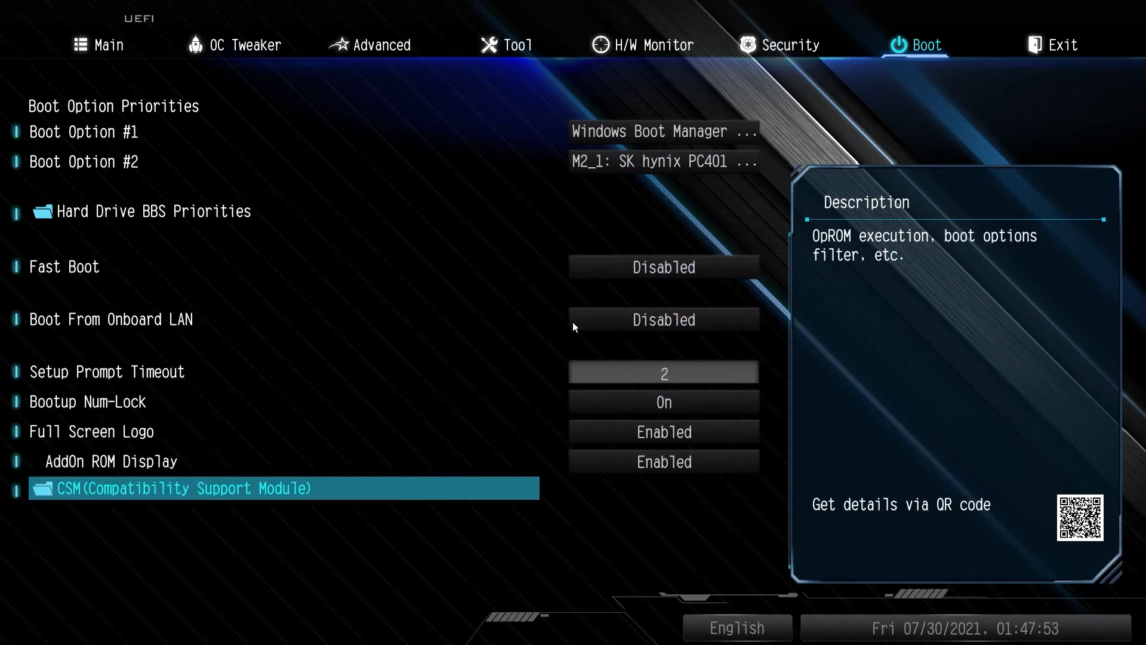
pyautogui.press('Return')
# Step: Set Launch PXE OpROM Policy, Launch Storage OpROM Policy and Other PCI Device ROM Priority to UEFI only
pyautogui.press('Down')
pyautogui.press('Return')
pyautogui.press('Up')
pyautogui.press('Return')
pyautogui.press('Down')
pyautogui.press('Return')
pyautogui.press('Up')
pyautogui.press('Return')
pyautogui.press('Down')
pyautogui.press('Return')
pyautogui.press('Up')
pyautogui.press('Return')
pyautogui.press('Up')
pyautogui.press('Up')
pyautogui.press('Up')
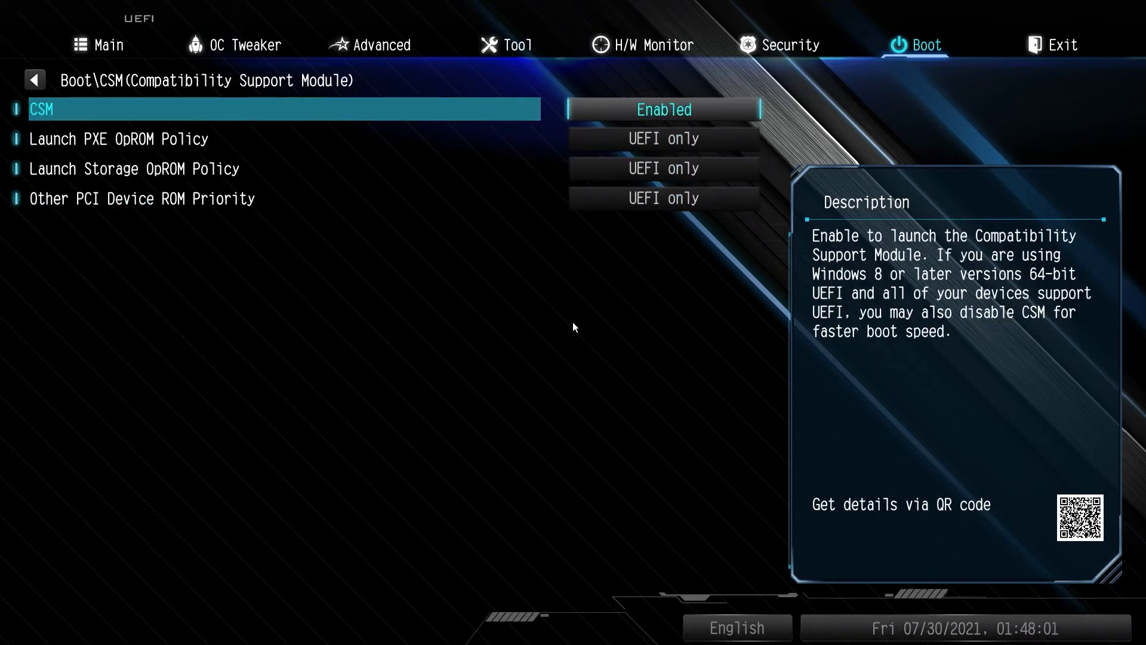
# Step: Set CSM to Disabled and leave the Compatibility Support Module settings
pyautogui.press('Return')
pyautogui.press('Up')
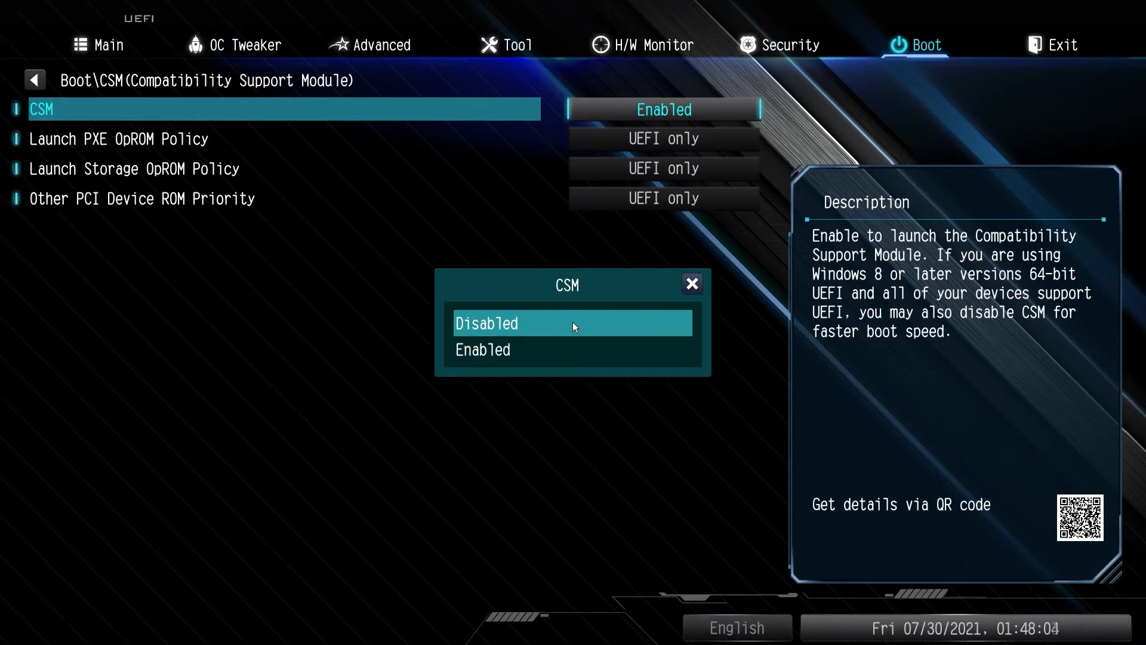
pyautogui.press('Return')
pyautogui.press('Escape')
# Step: Save the UEFI boot changes, confirm, and exit to restart into Windows
pyautogui.press('Right')
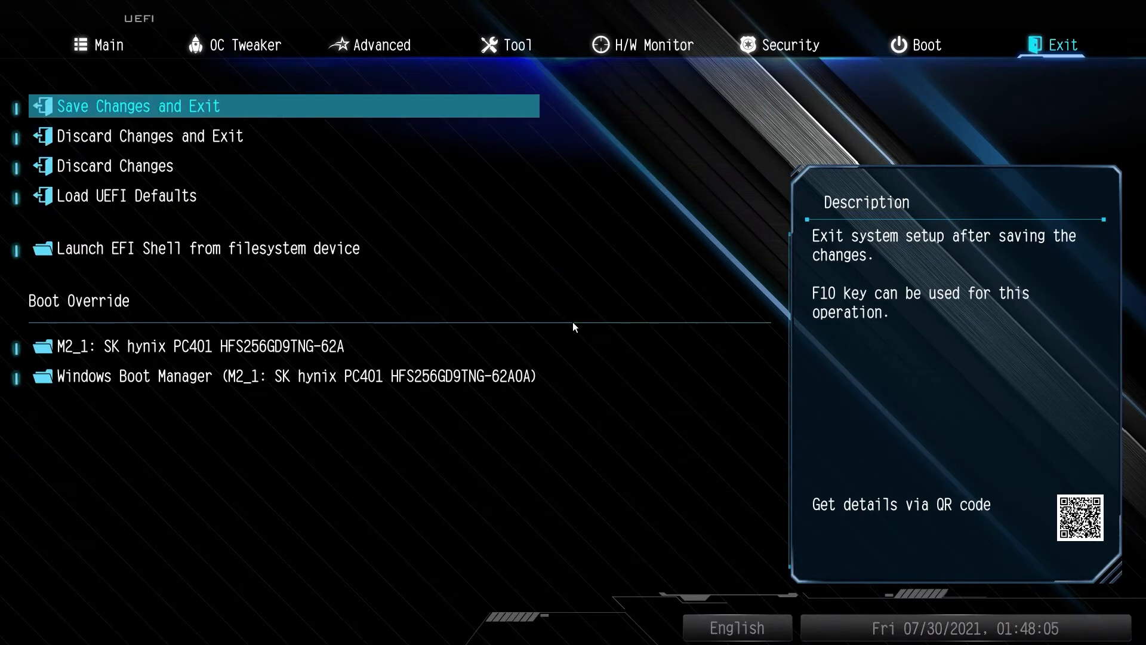
pyautogui.press('Return')
pyautogui.press('Return')
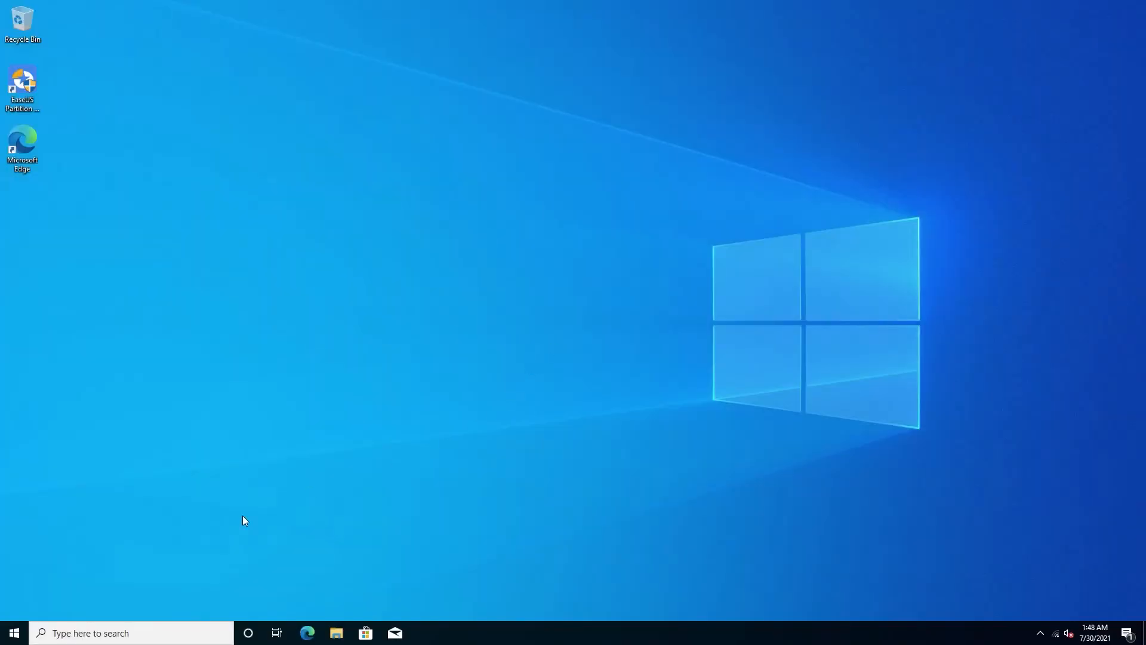
# Step: Open Disk Management and check the partition style of Disk 0 in its properties after the conversion
pyautogui.rightClick(15, 632)
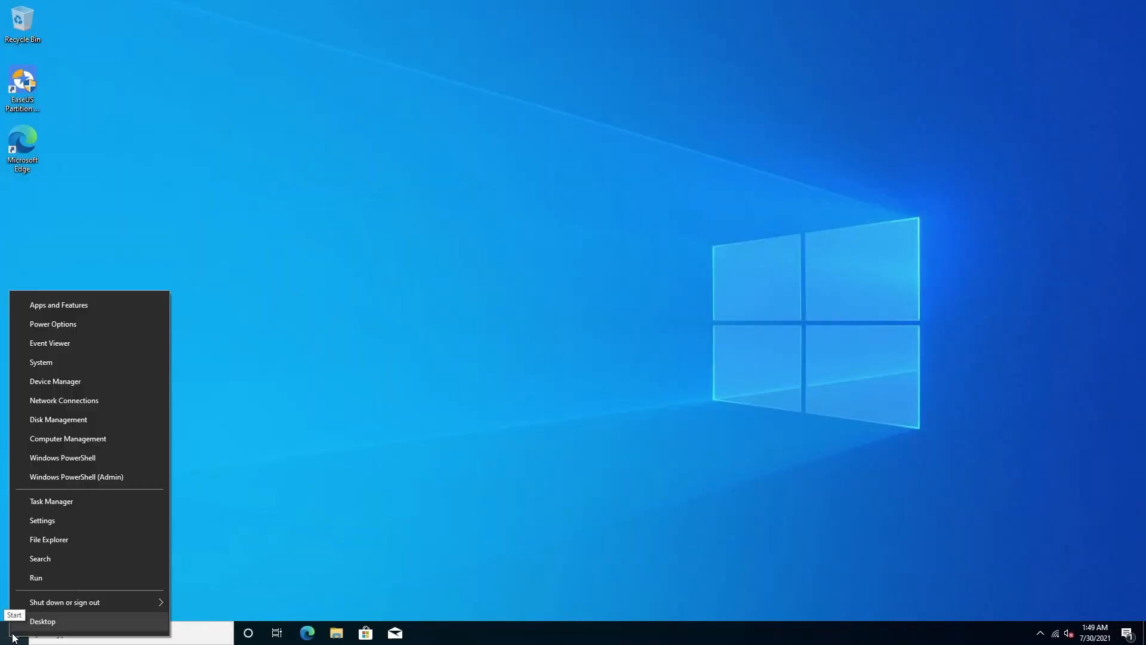
pyautogui.click(91, 421)
pyautogui.rightClick(106, 299)
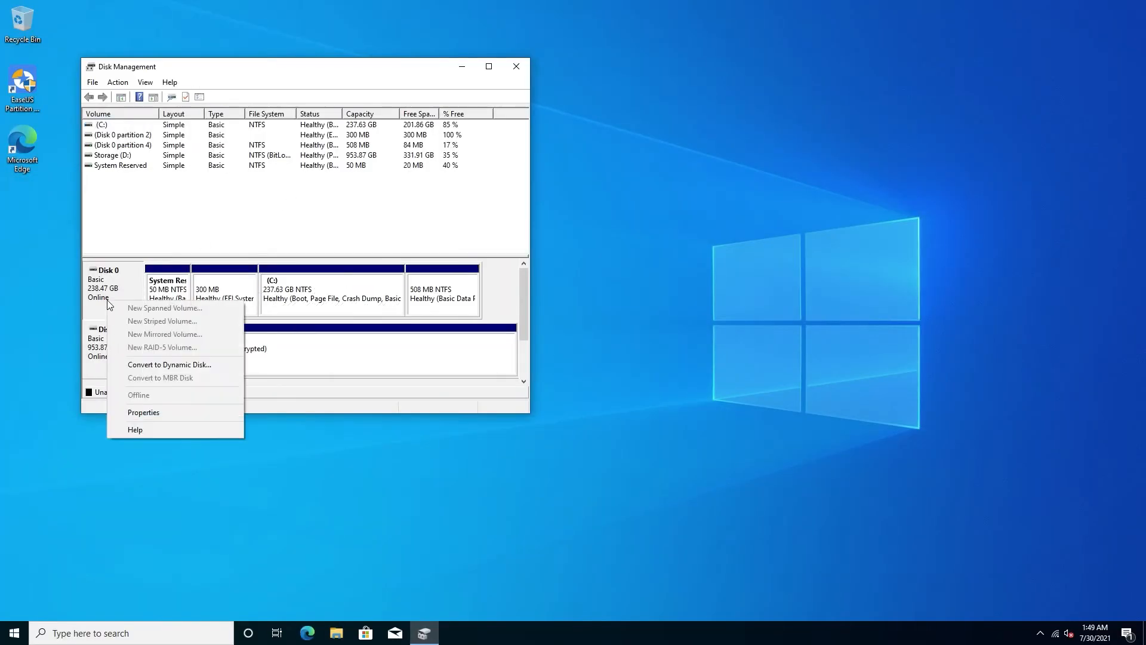
pyautogui.click(144, 413)
pyautogui.click(131, 77)
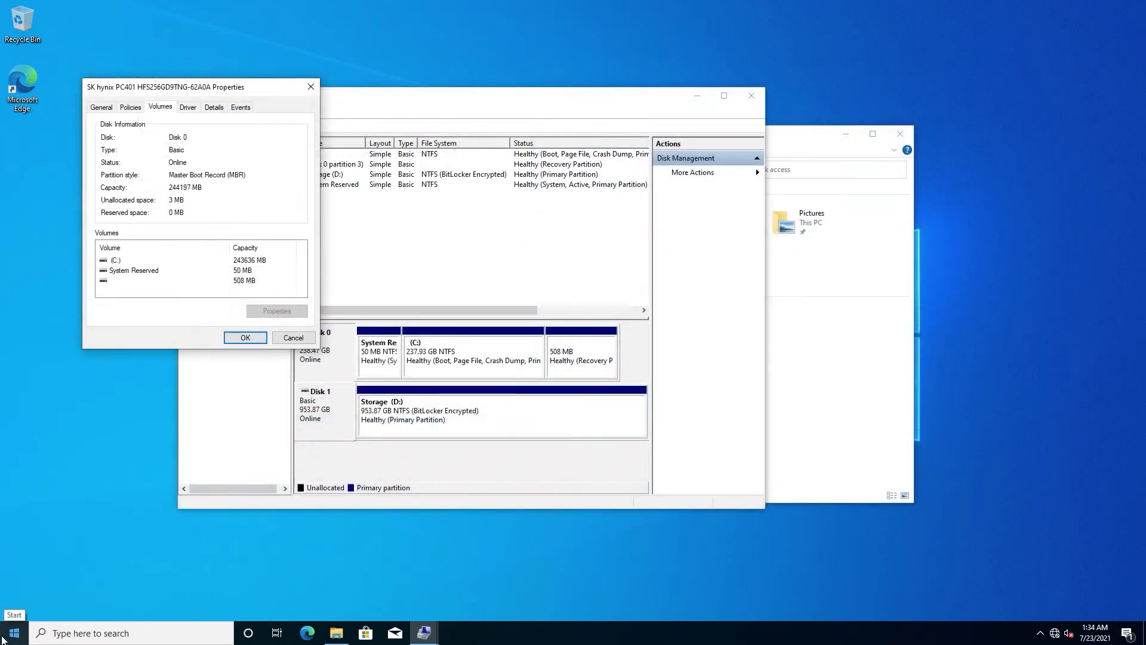
# Step: Restart Windows into the recovery environment and open Command Prompt from the advanced troubleshooting options
pyautogui.click(2, 637)
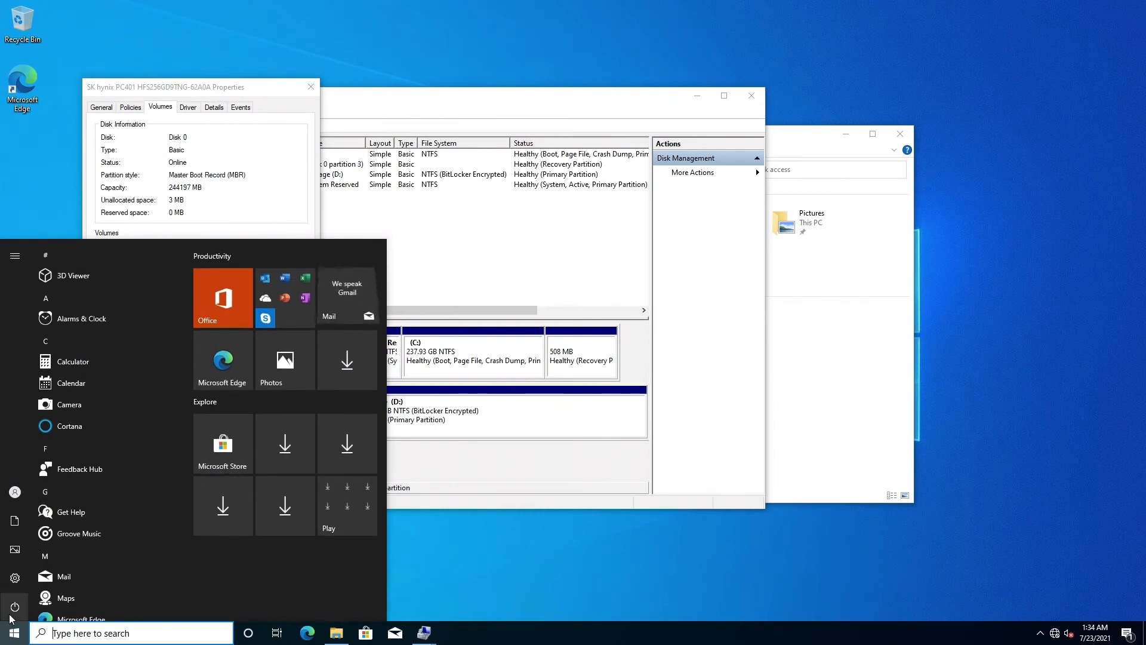
pyautogui.moveTo(101, 474)
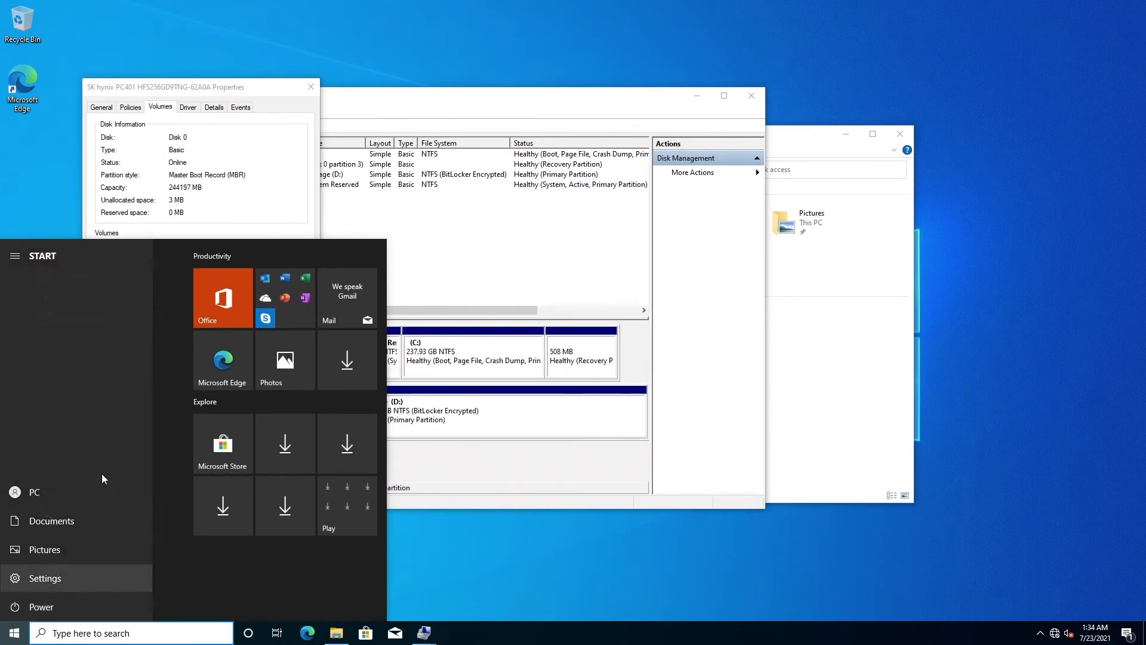
pyautogui.click(42, 595)
pyautogui.keyDown('shift'); pyautogui.click(49, 575); pyautogui.keyUp('shift')
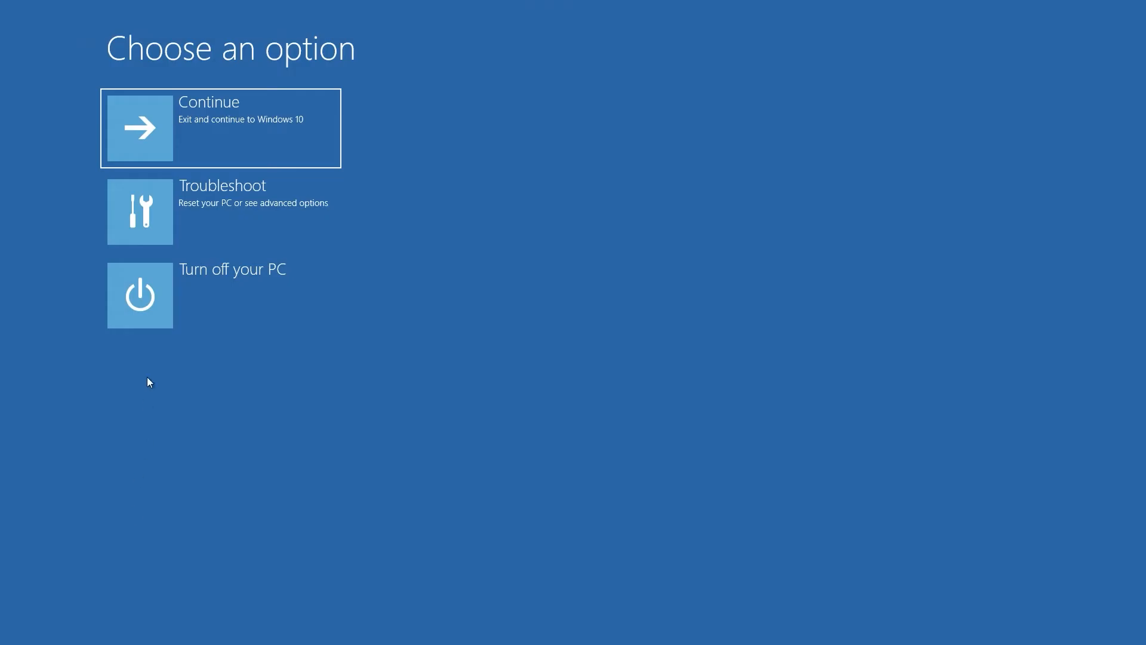
pyautogui.click(175, 228)
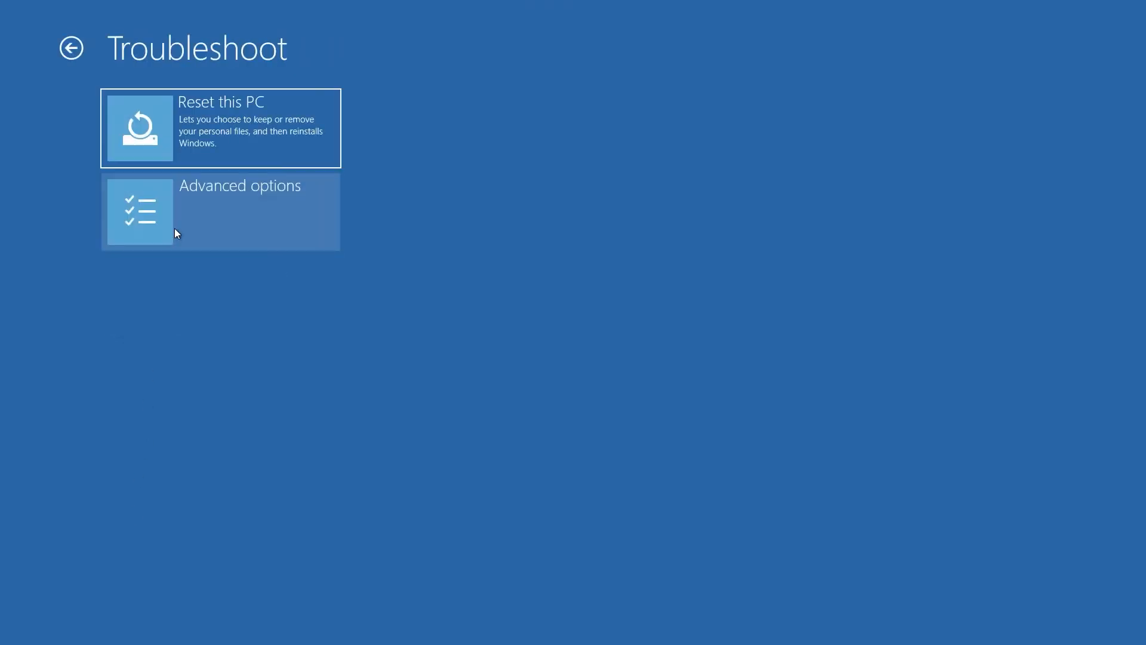
pyautogui.click(176, 229)
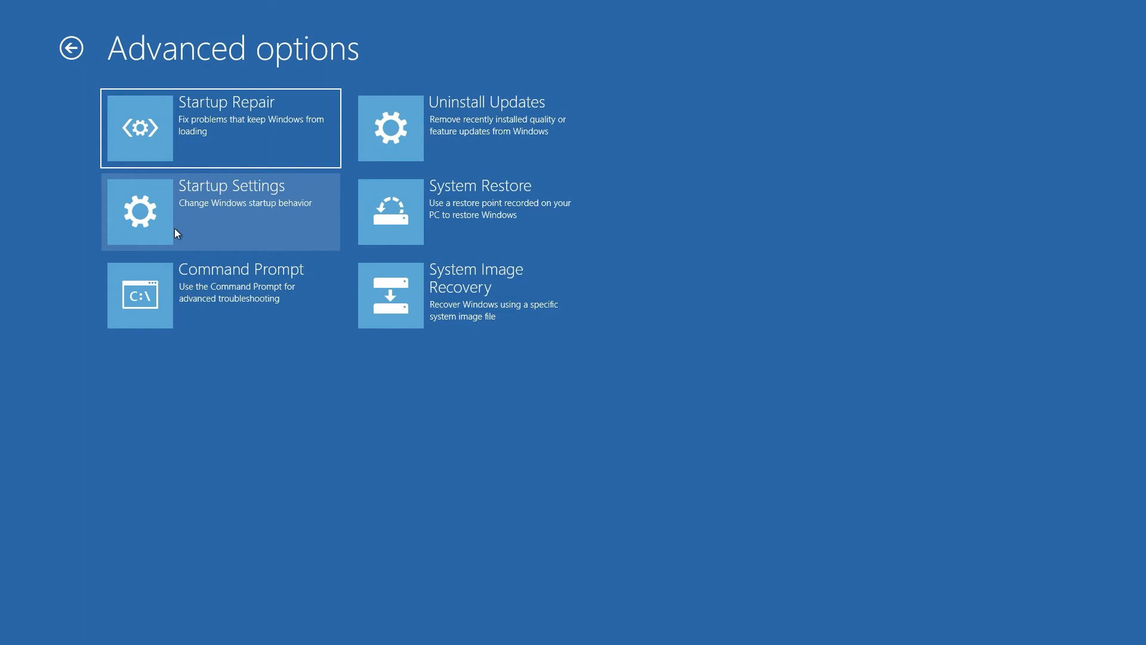
pyautogui.click(185, 279)
# Step: Convert the system disk to GPT by running mbr2gpt.exe /convert, and exit the command prompt
pyautogui.write('m')
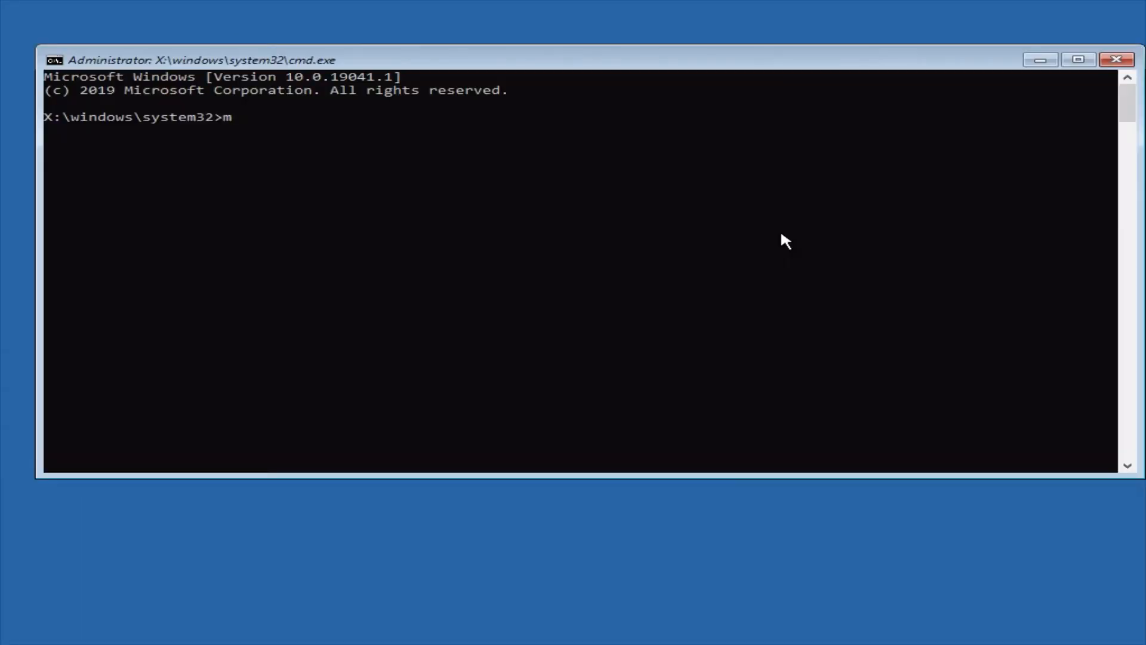
pyautogui.write('br2gp')
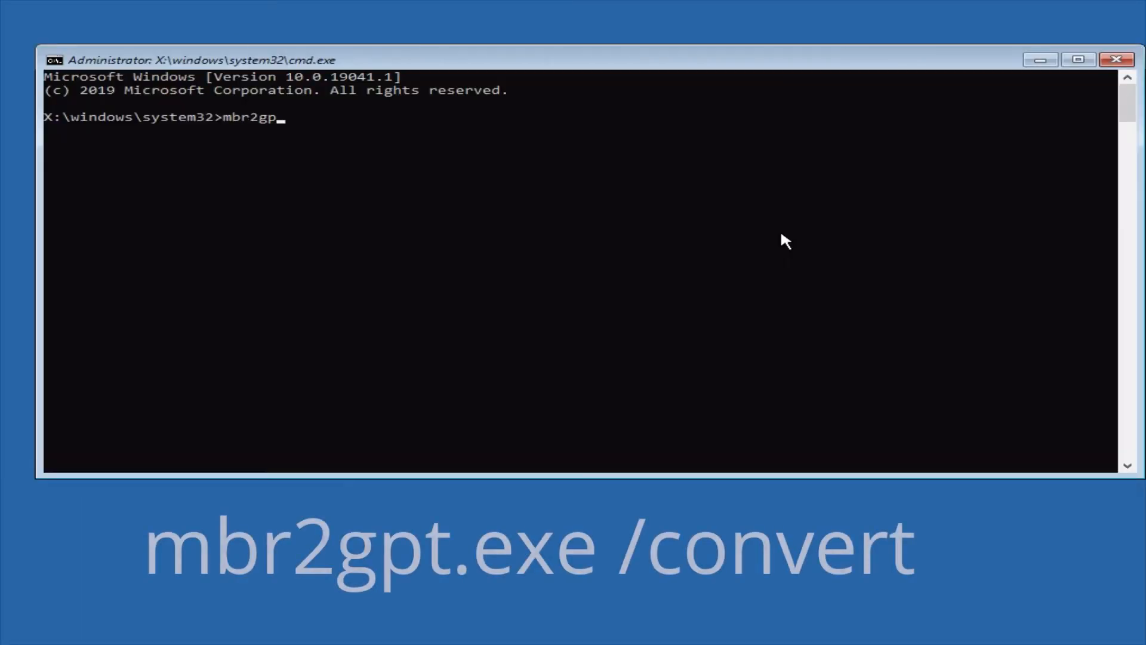
pyautogui.write('t.exe /convert')
pyautogui.press('Return')
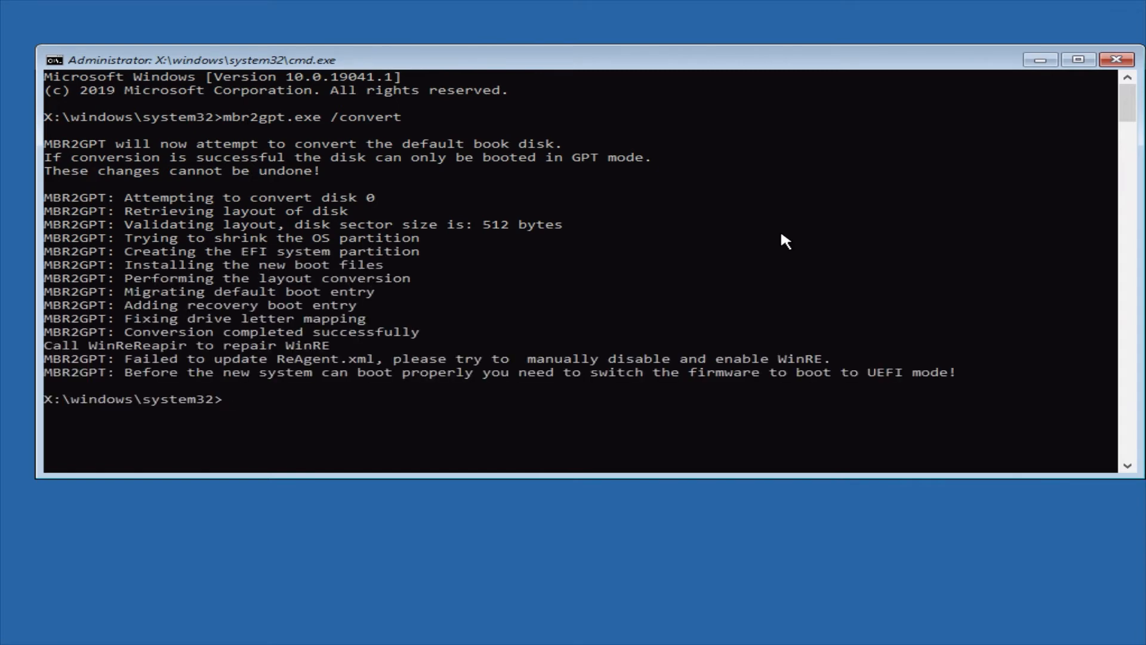
pyautogui.write('exit')
pyautogui.press('Return')
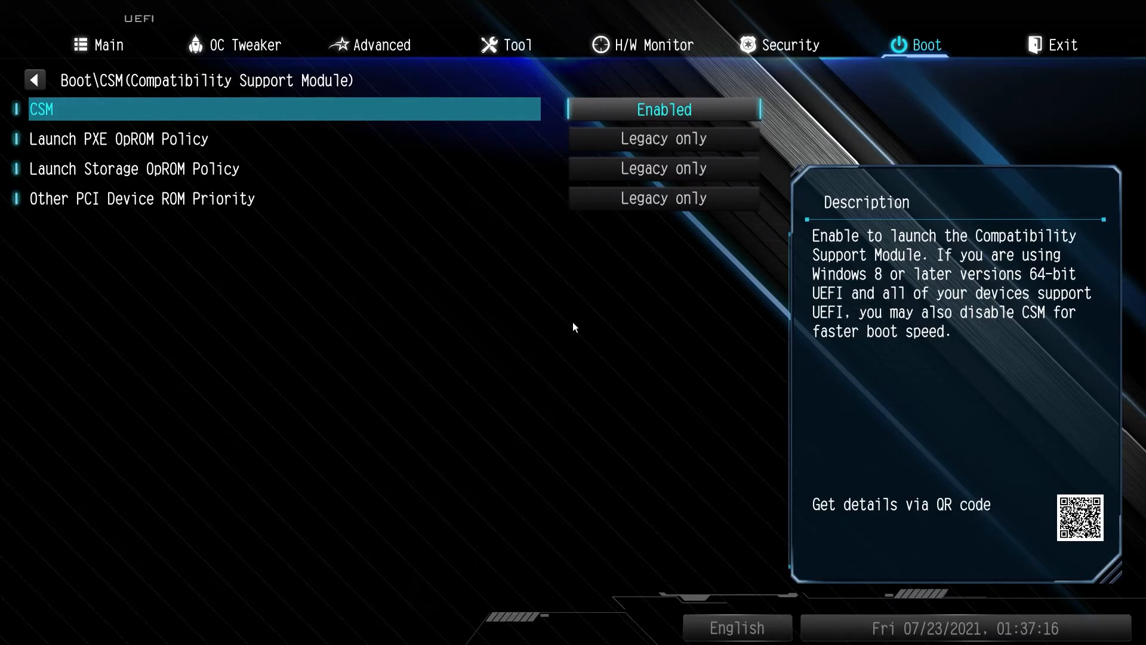
# Step: Set Launch PXE OpROM Policy and Launch Storage OpROM Policy to UEFI only in the CSM settings
pyautogui.press('Down')
pyautogui.press('Return')
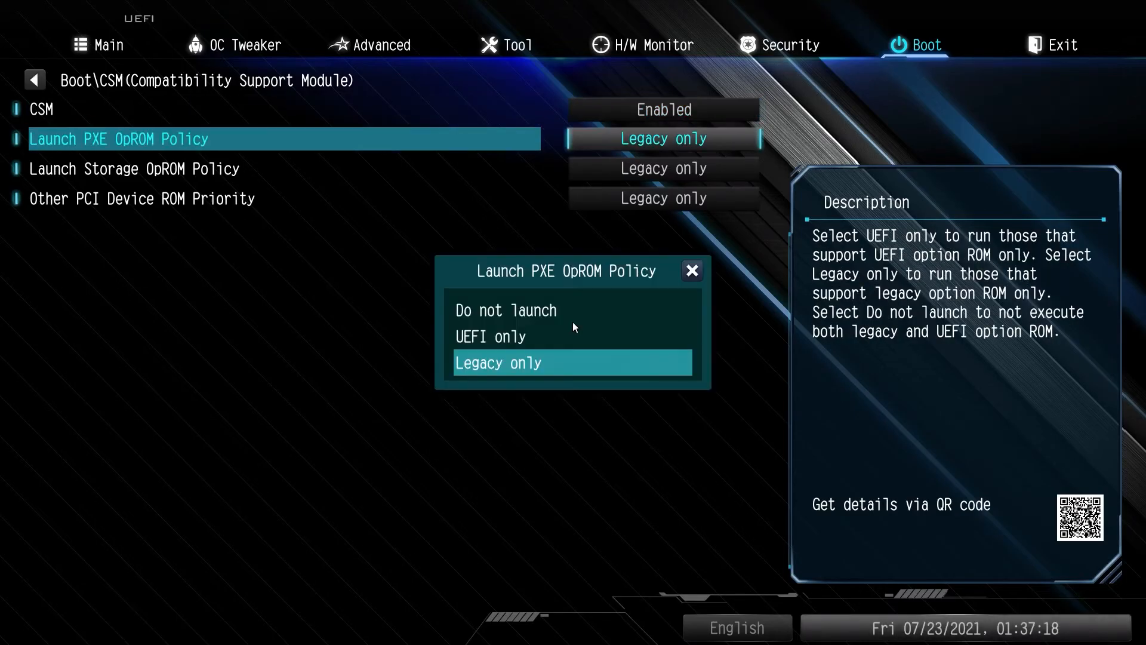
pyautogui.press('Up')
pyautogui.press('Return')
pyautogui.press('Down')
pyautogui.press('Return')
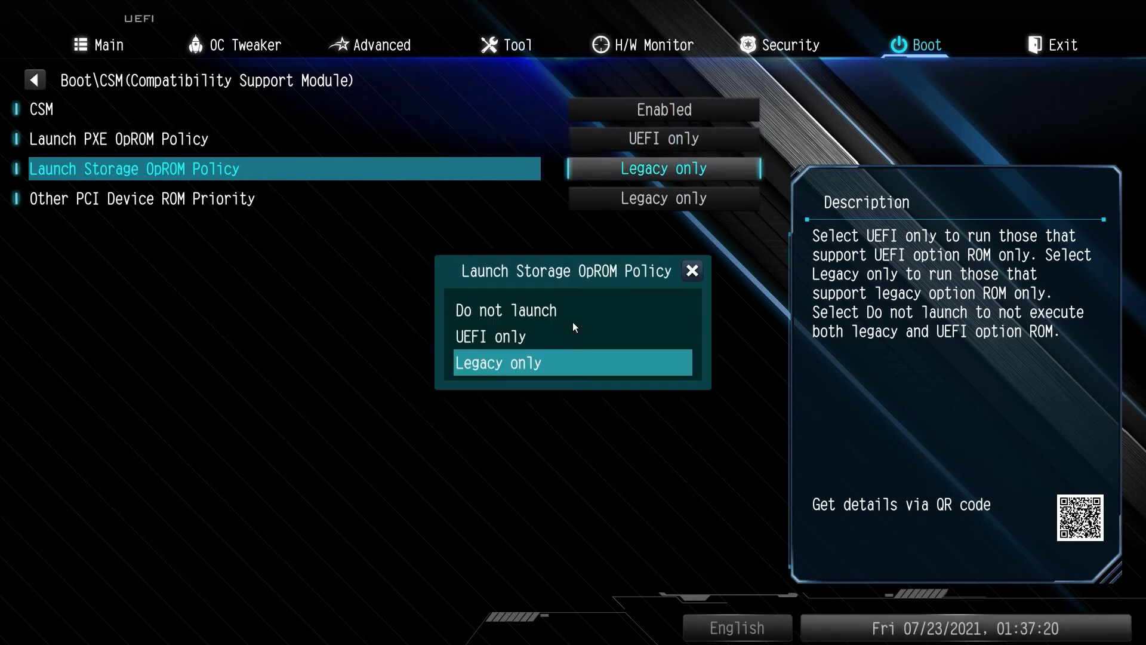
pyautogui.press('Up')
pyautogui.press('Return')
# Step: Set Other PCI Device ROM Priority to UEFI only and leave the Compatibility Support Module settings
pyautogui.press('Down')
pyautogui.press('Return')
pyautogui.press('Up')
pyautogui.press('Return')
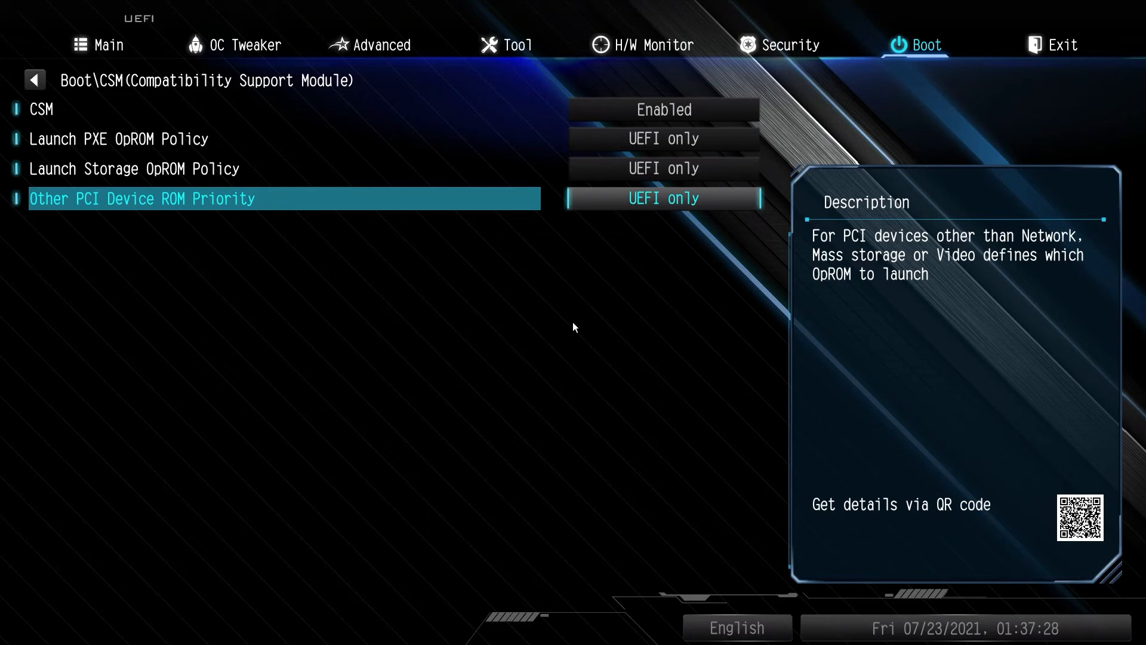
pyautogui.press('Escape')
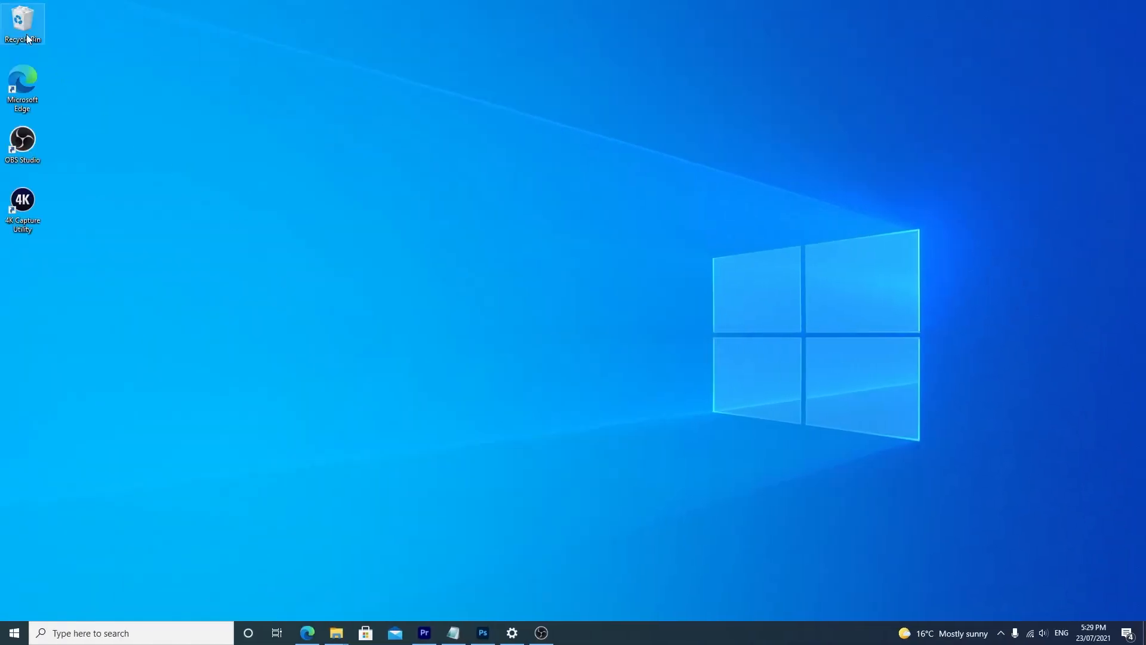
# Step: Empty the Recycle Bin on the Windows desktop and confirm
pyautogui.rightClick(22, 20)
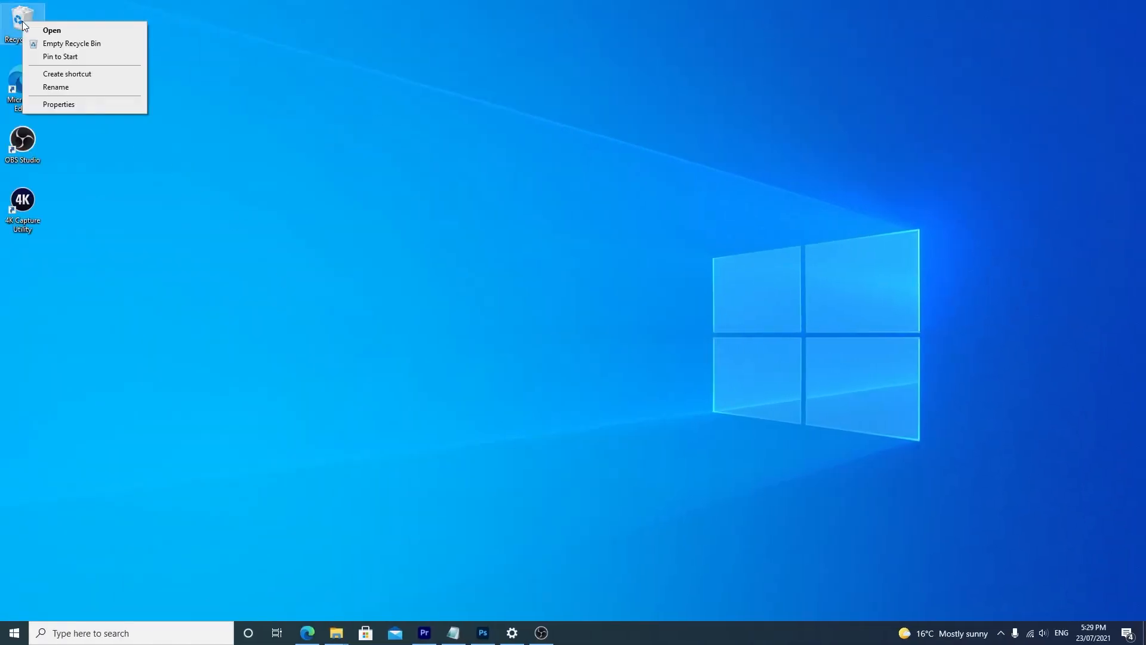
pyautogui.click(47, 42)
pyautogui.click(618, 324)
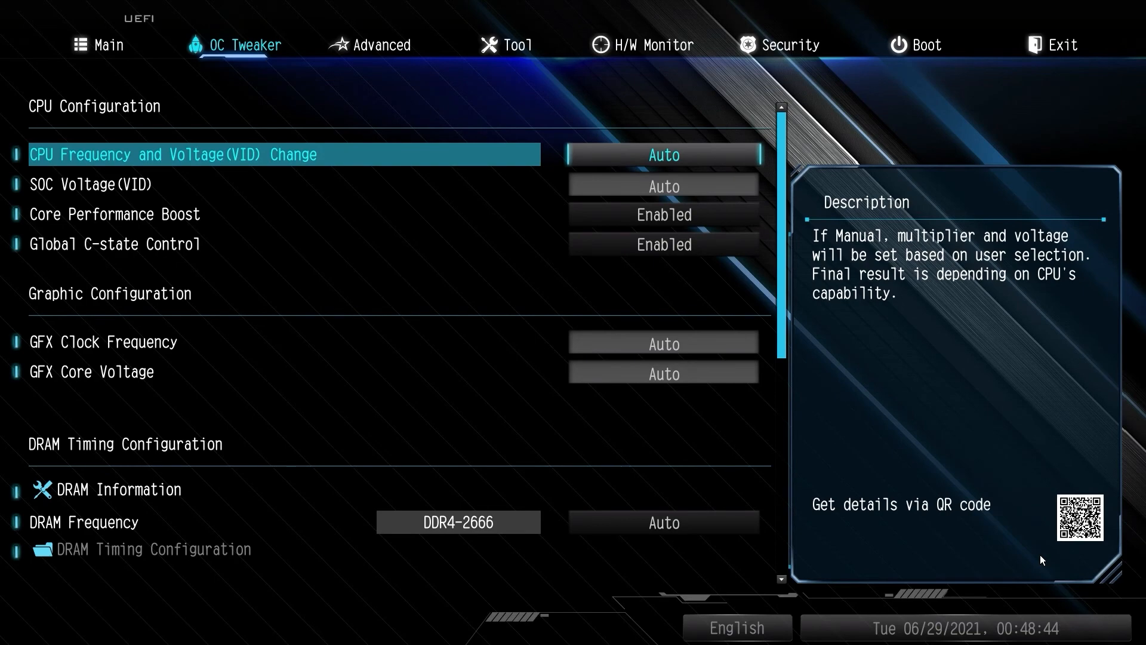
# Step: Set the TPM switch to AMD CPU fTPM in the firmware's advanced CPU Configuration and leave that page
pyautogui.press('Right')
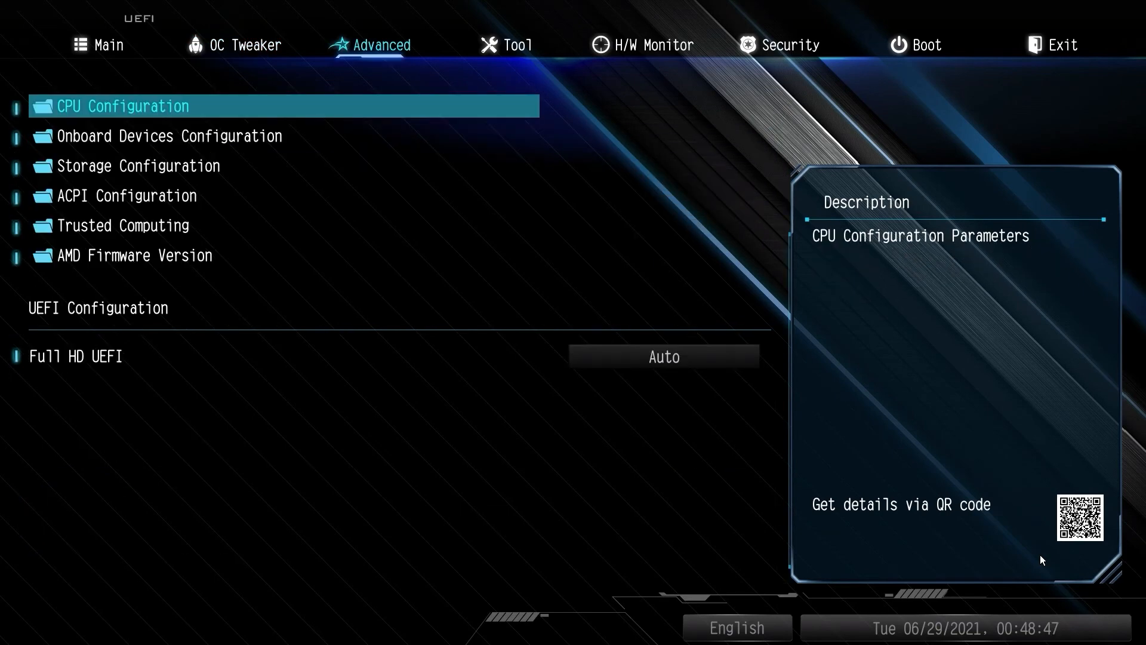
pyautogui.press('Return')
pyautogui.press('Down')
pyautogui.press('Down')
pyautogui.press('Down')
pyautogui.press('Down')
pyautogui.press('Down')
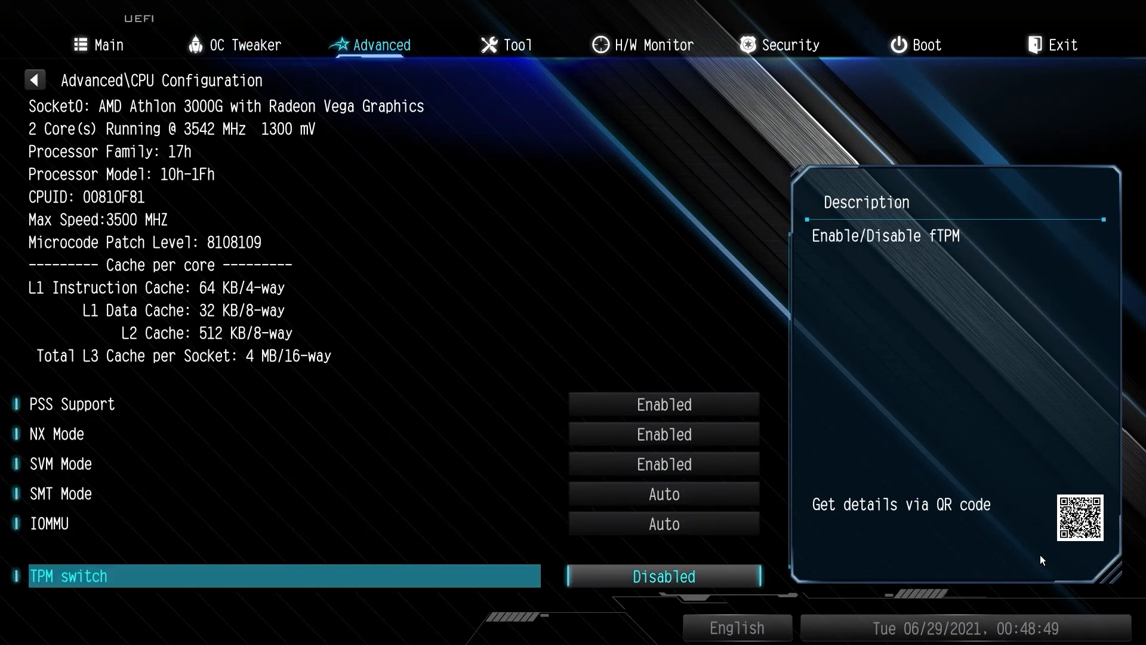
pyautogui.press('Return')
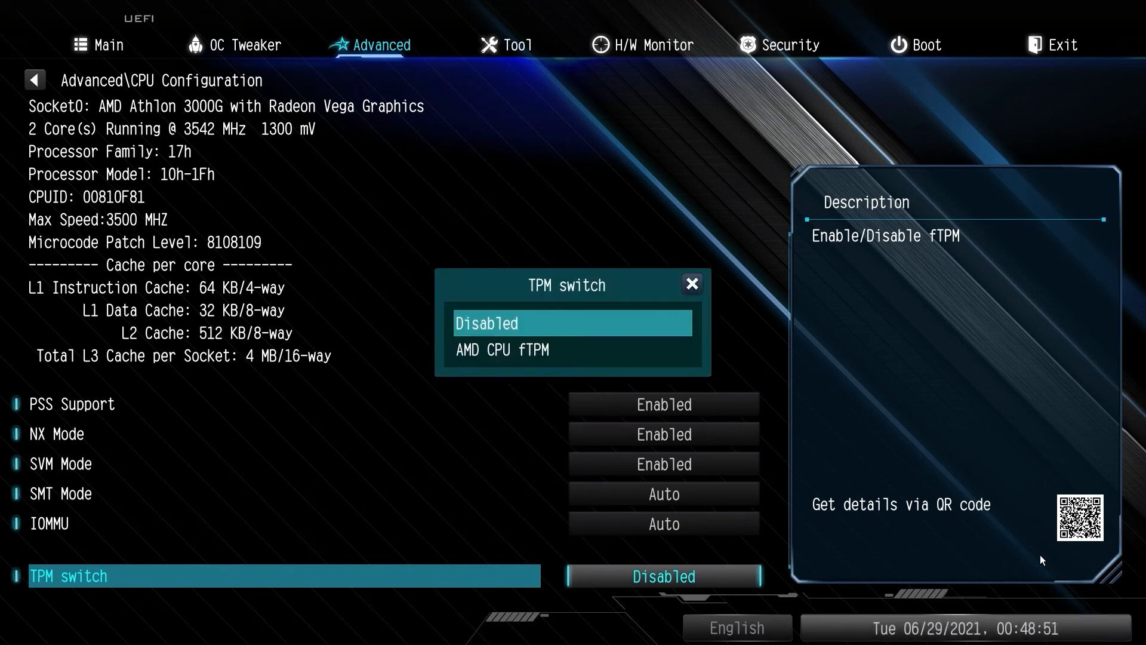
pyautogui.press('Down')
pyautogui.press('Return')
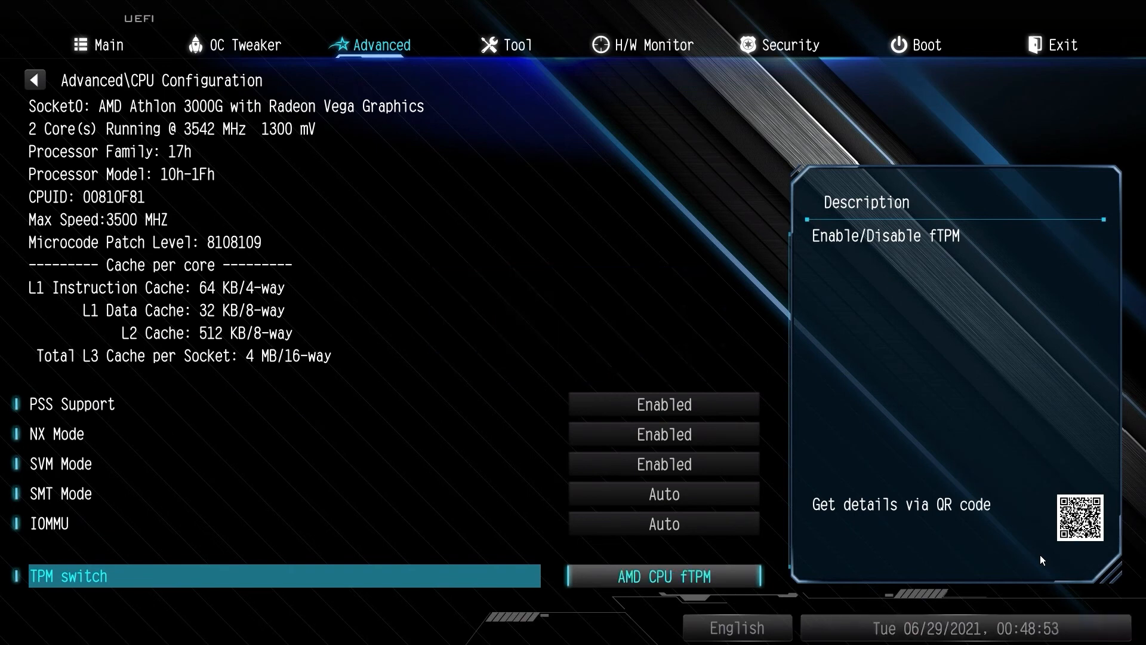
pyautogui.press('Escape')
# Step: Save the firmware changes and exit the UEFI setup
pyautogui.press('Right')
pyautogui.press('Right')
pyautogui.press('Right')
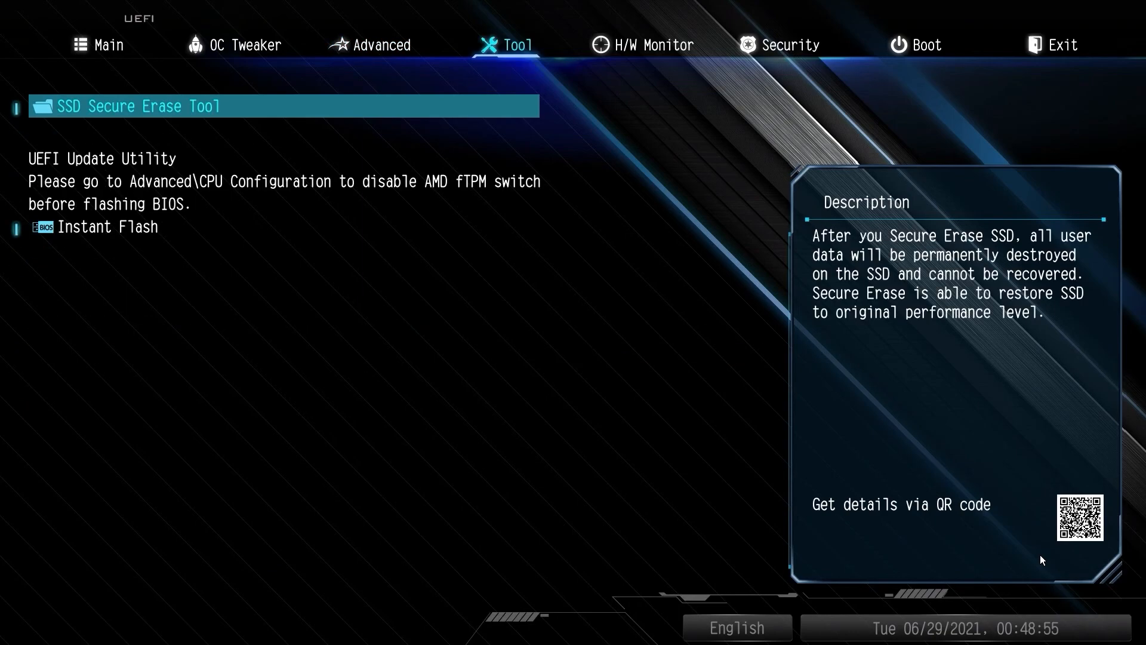
pyautogui.press('Right')
pyautogui.press('Right')
pyautogui.press('Return')
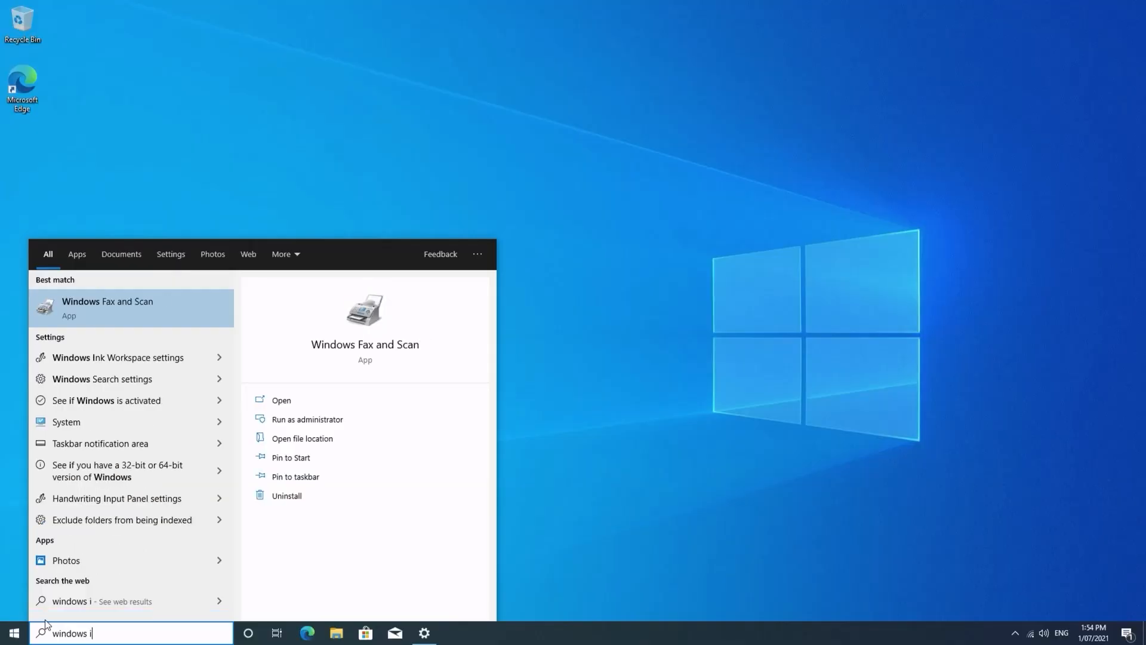
# Step: Enrol the PC through the Windows Insider Program settings and change its Insider channel to Dev Channel
pyautogui.write('nsider')
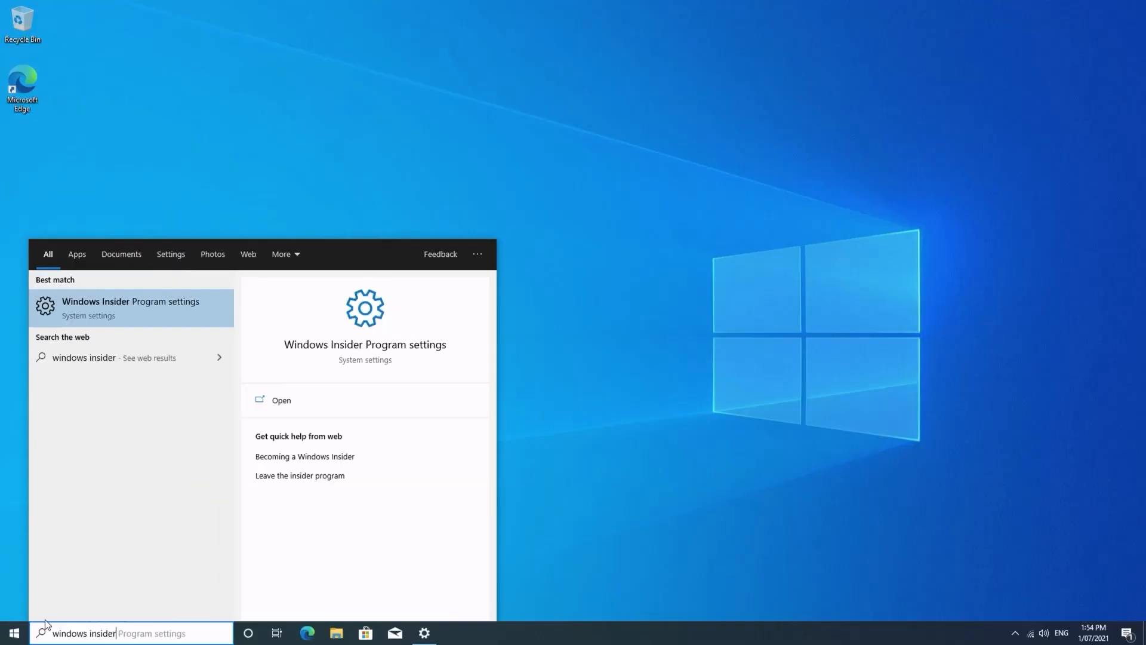
pyautogui.click(105, 300)
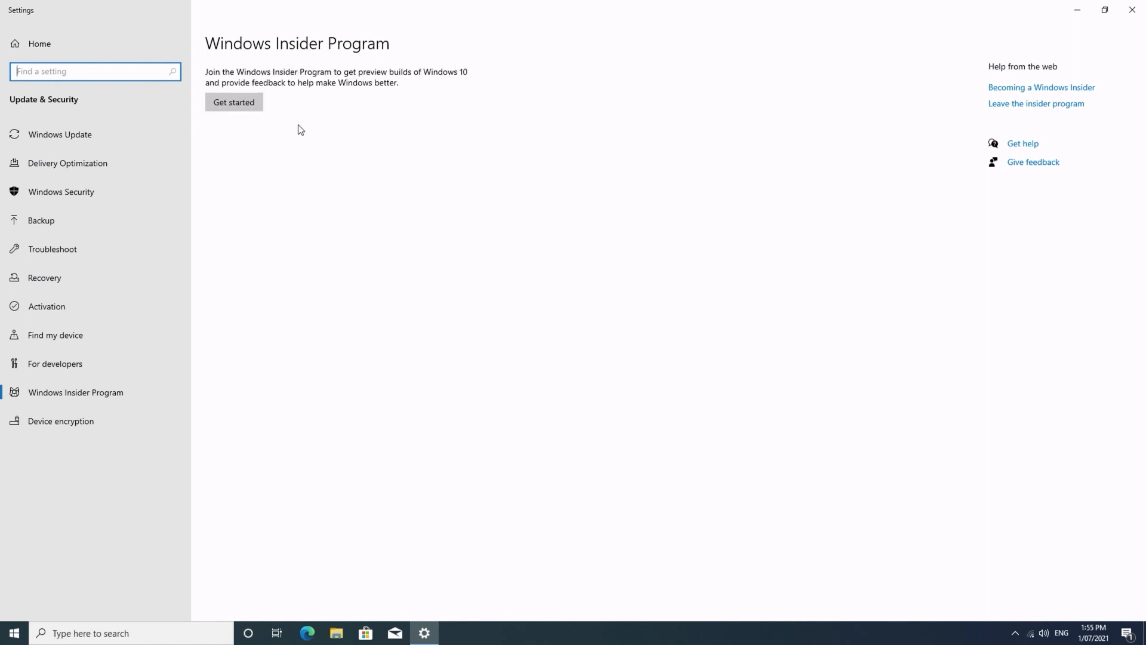
pyautogui.click(255, 109)
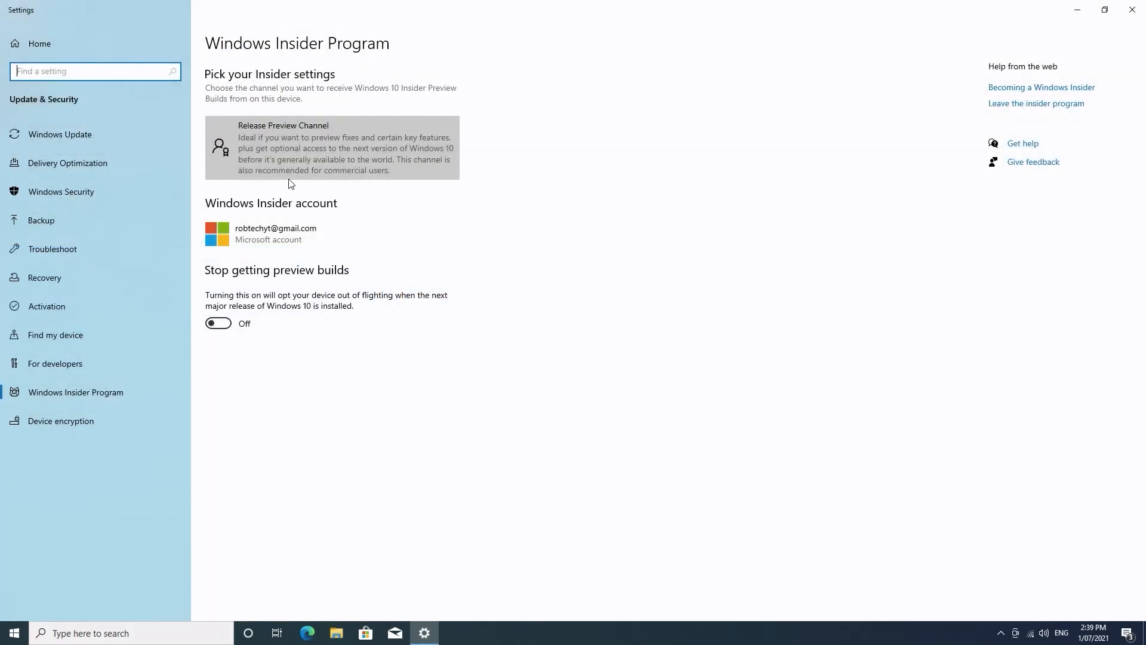
pyautogui.click(296, 160)
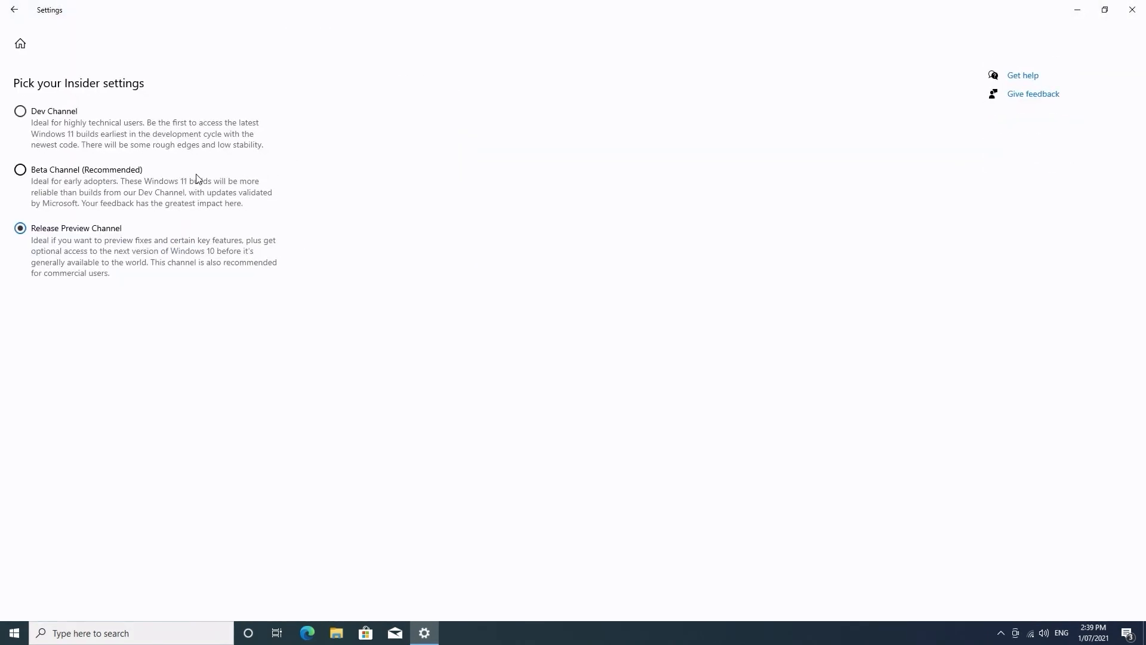
pyautogui.click(68, 111)
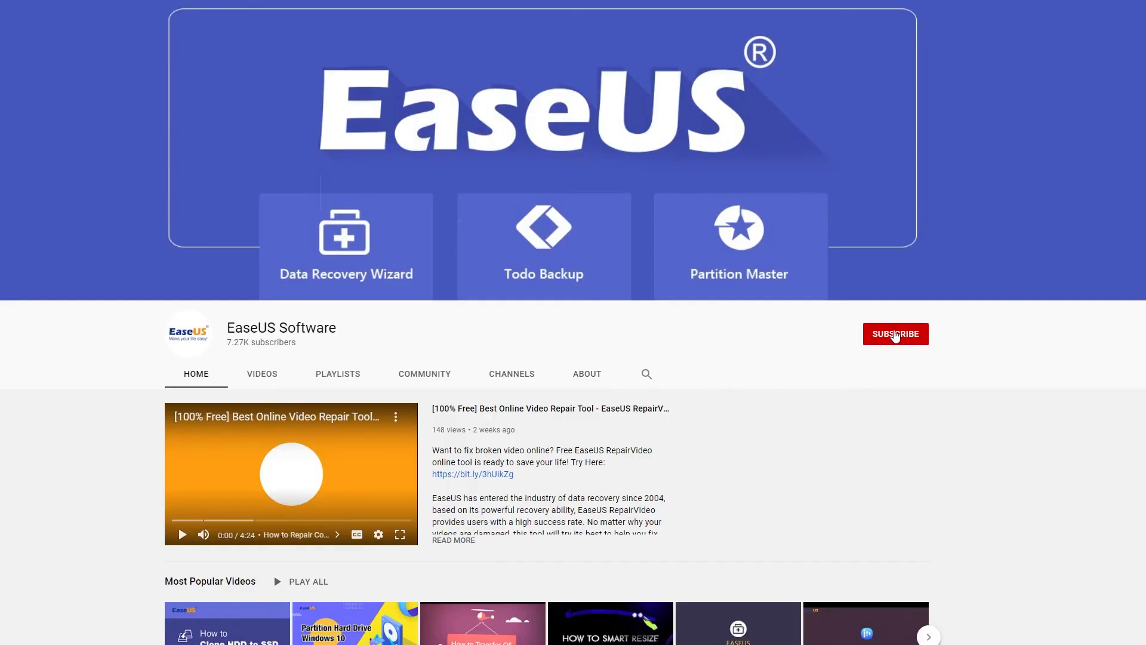
# Step: Subscribe to the EaseUS Software channel on YouTube and turn on its notifications
pyautogui.click(895, 336)
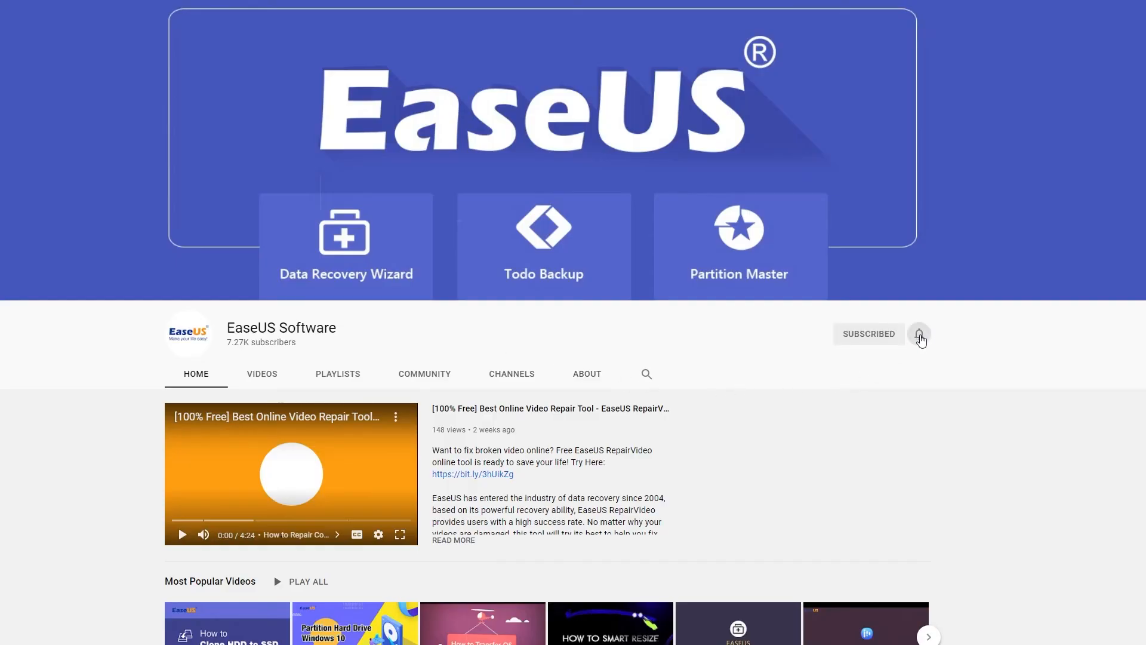
pyautogui.click(919, 334)
pyautogui.click(929, 360)
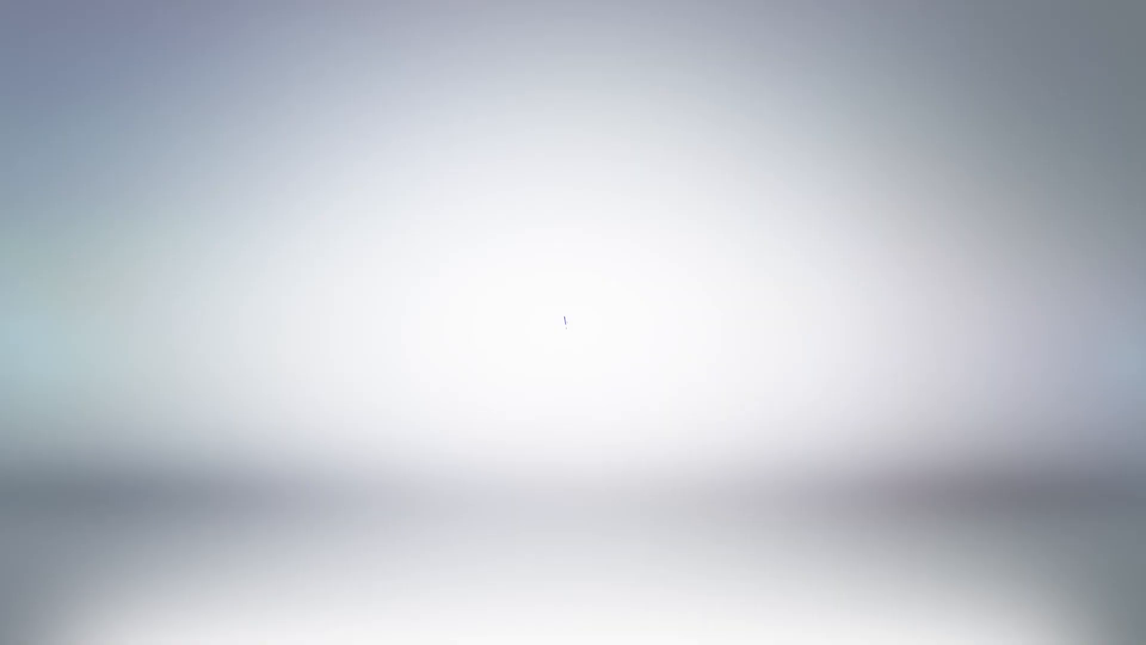